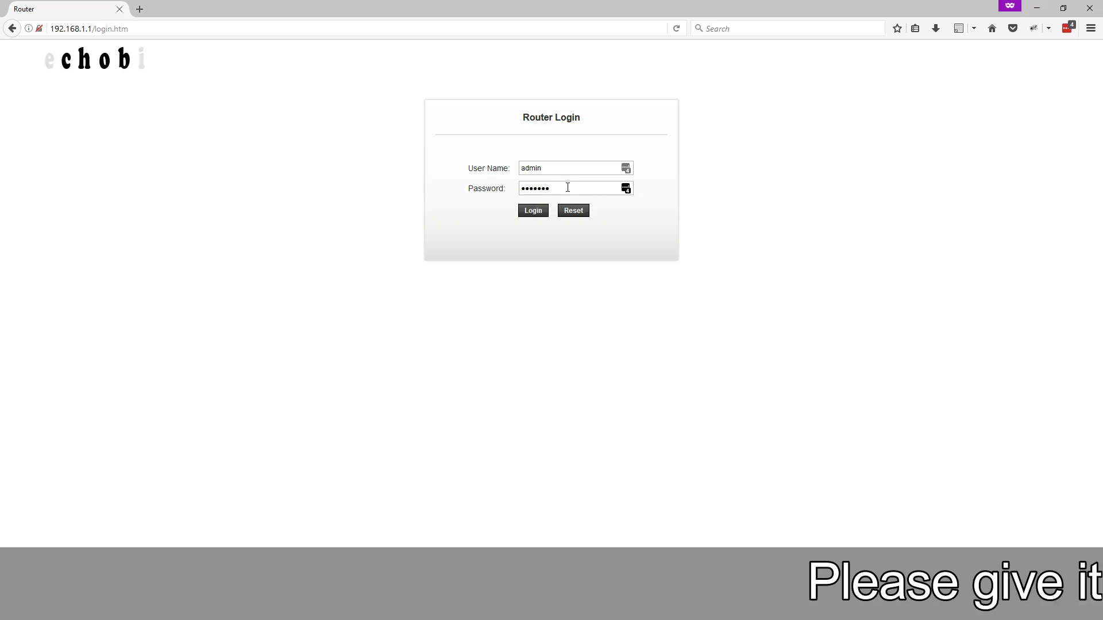
Log in to the router with a re-entered password and dismiss the network login notice
click(468, 190)
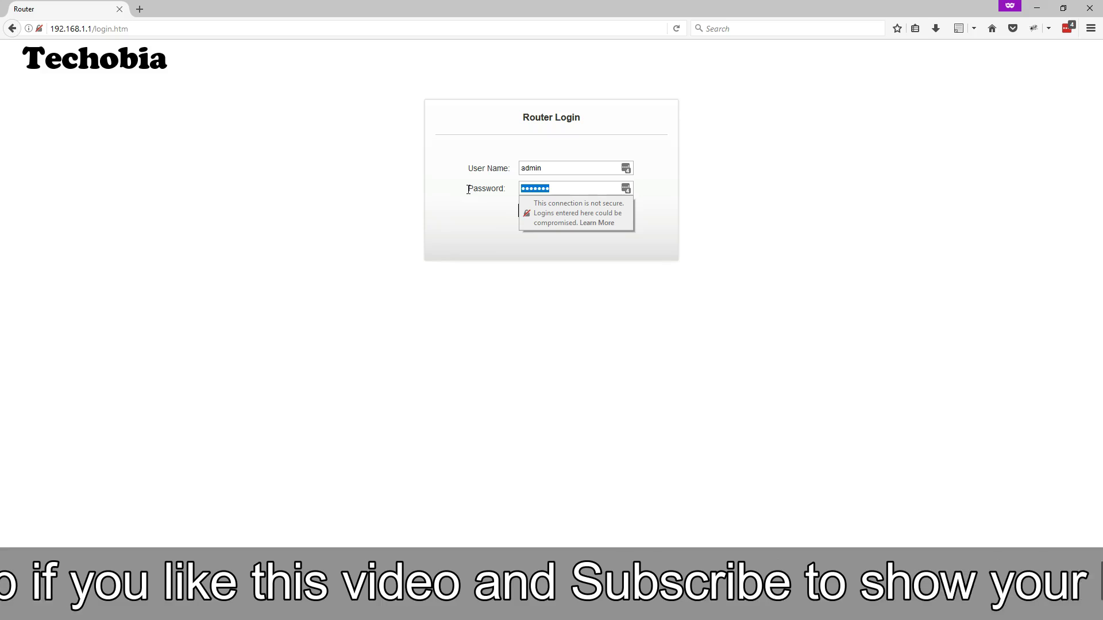
key(BackSpace)
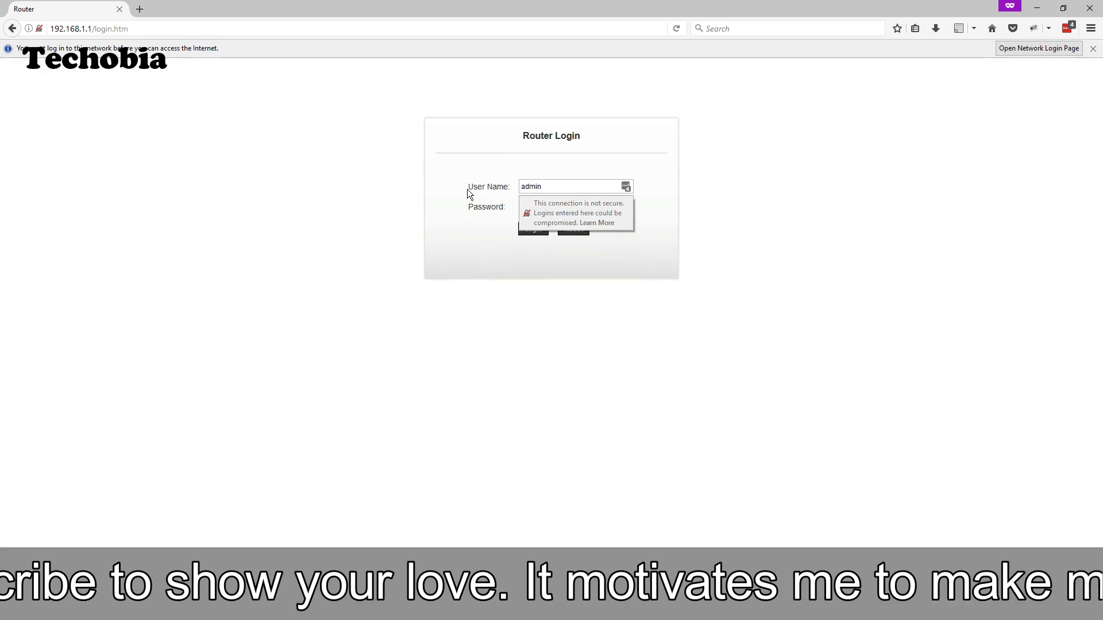
key(Return)
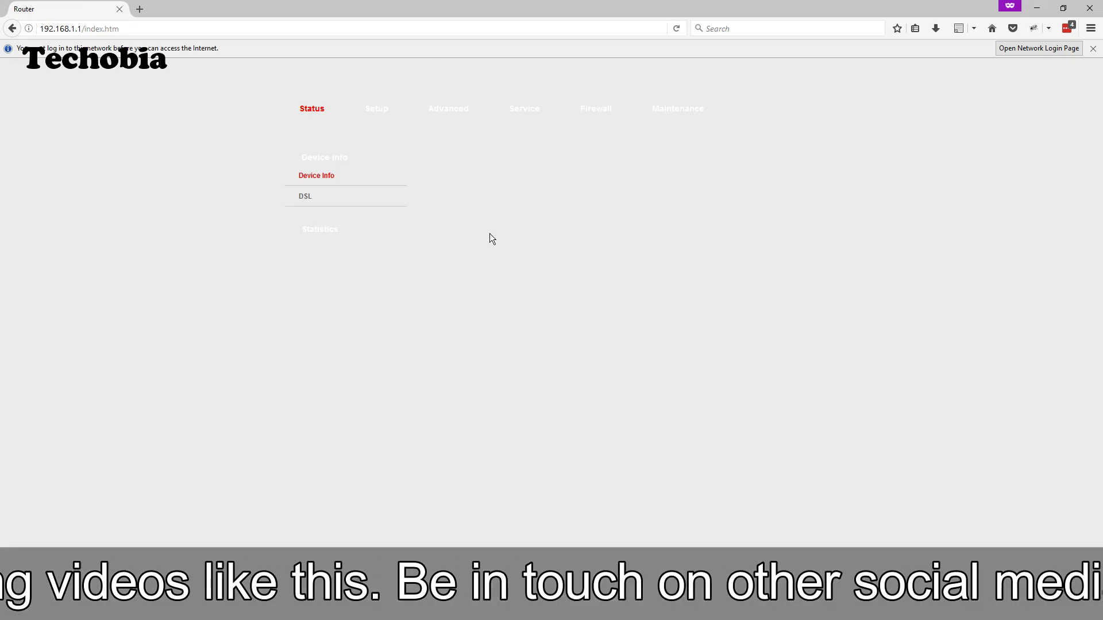
click(1092, 48)
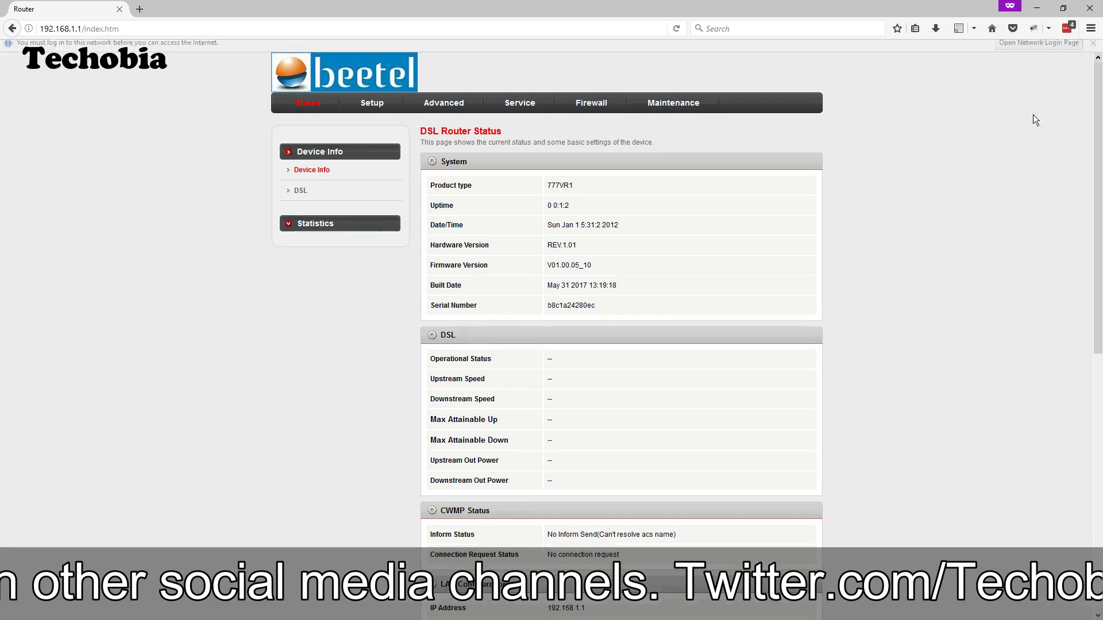
scroll(820, 263, down, 2)
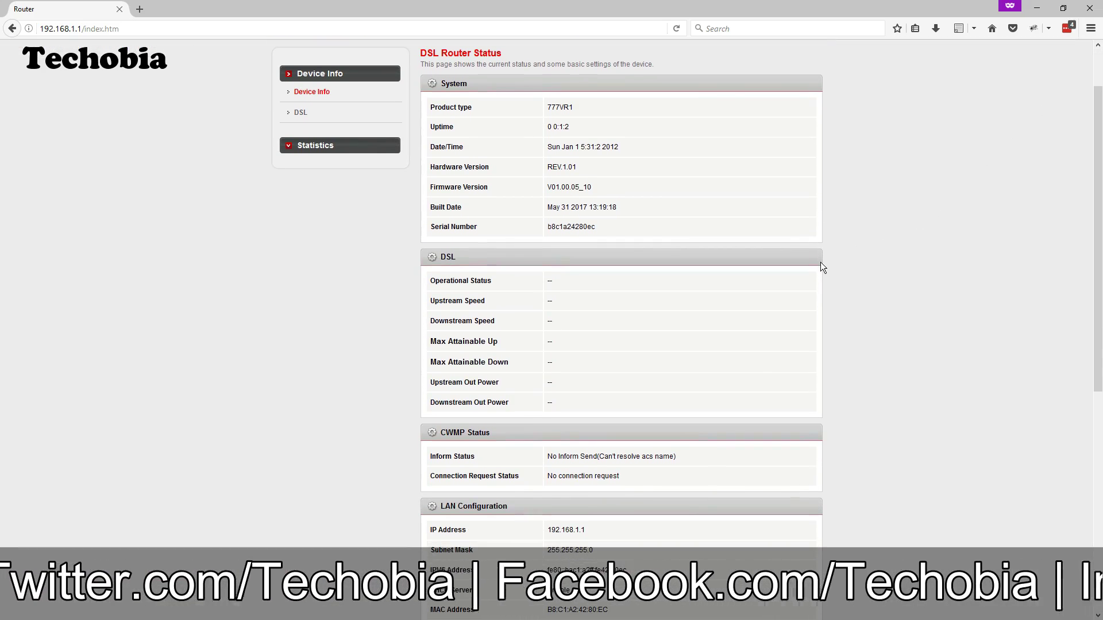
scroll(820, 262, up, 2)
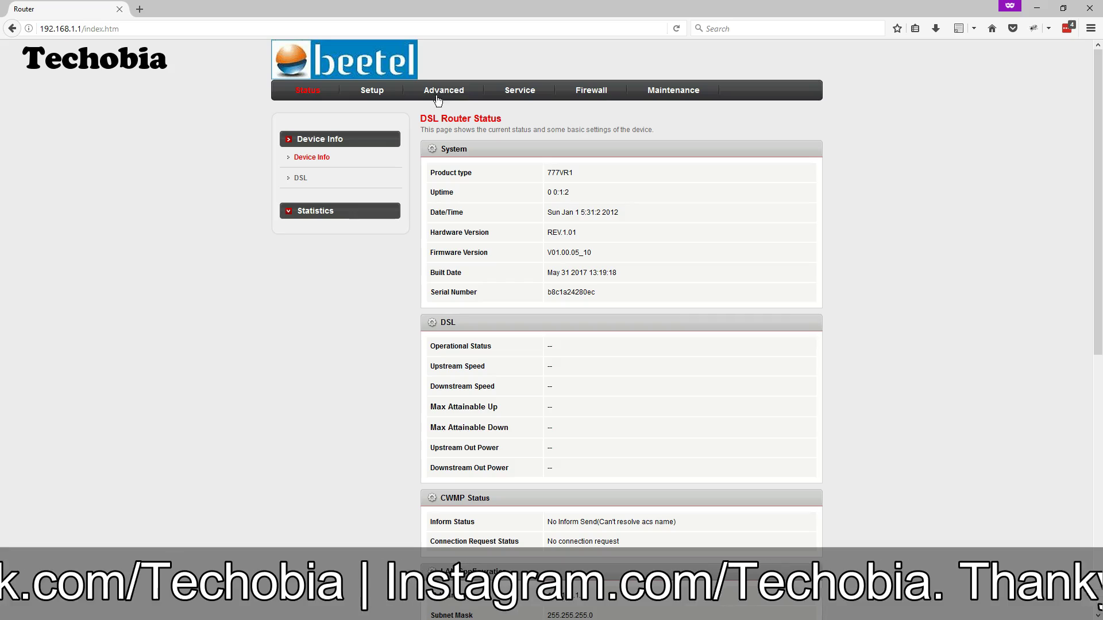
On the WAN setup page, delete the pppoe1 and WAN1 connections
click(377, 90)
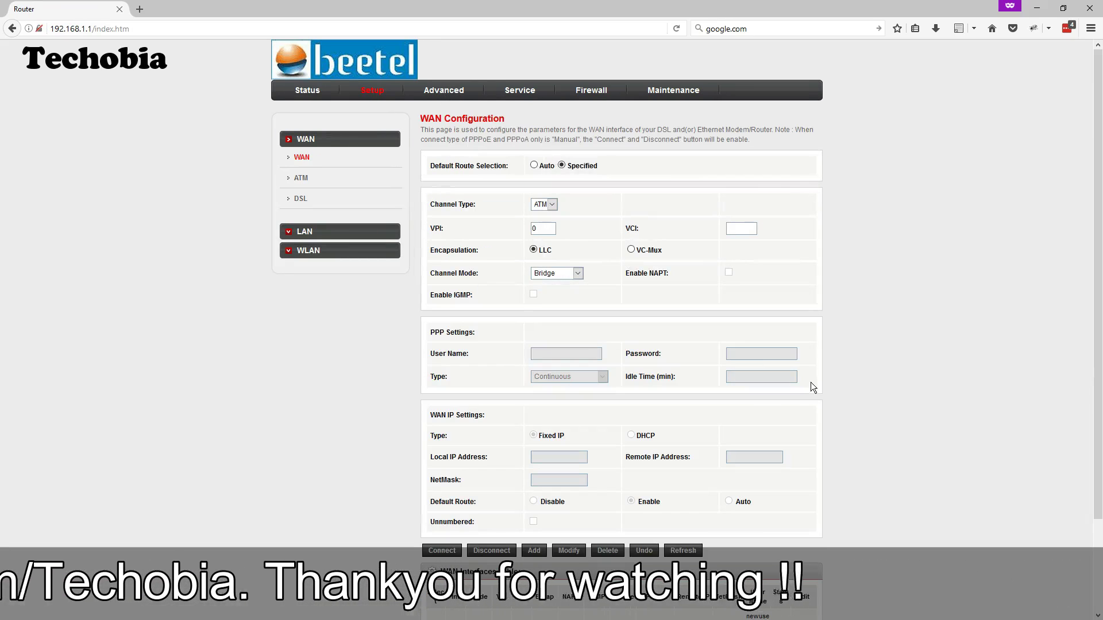
scroll(812, 402, down, 4)
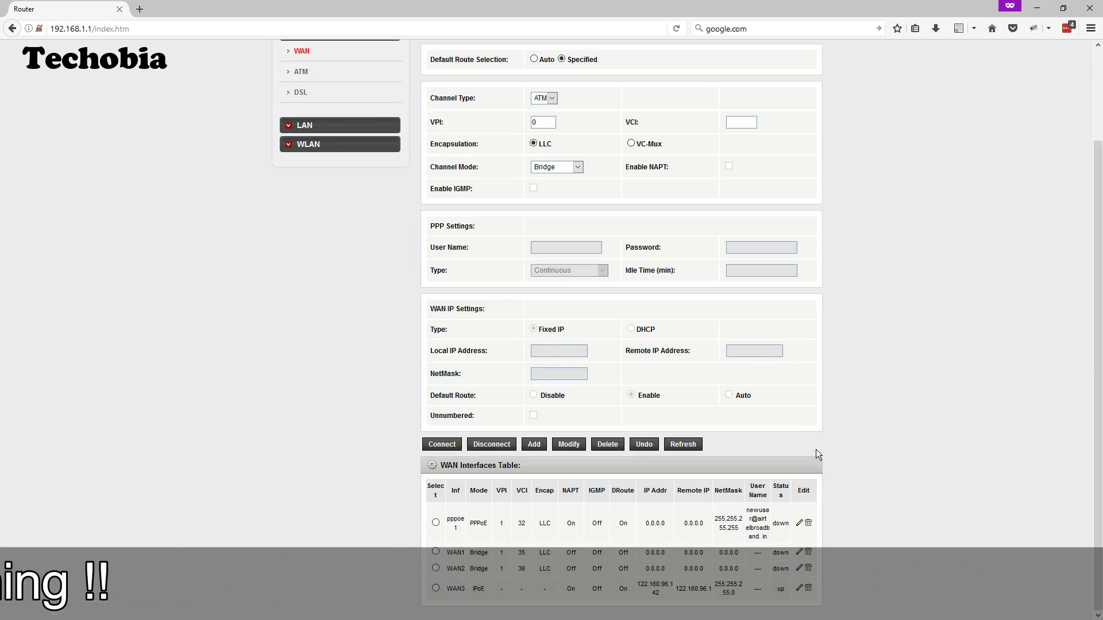
click(808, 522)
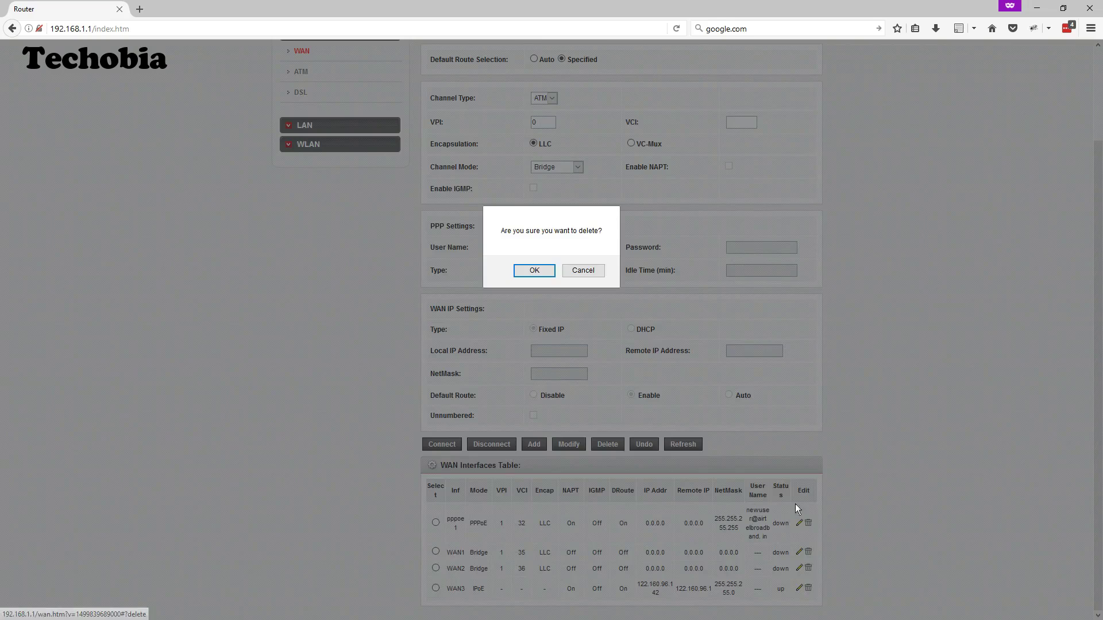
click(534, 270)
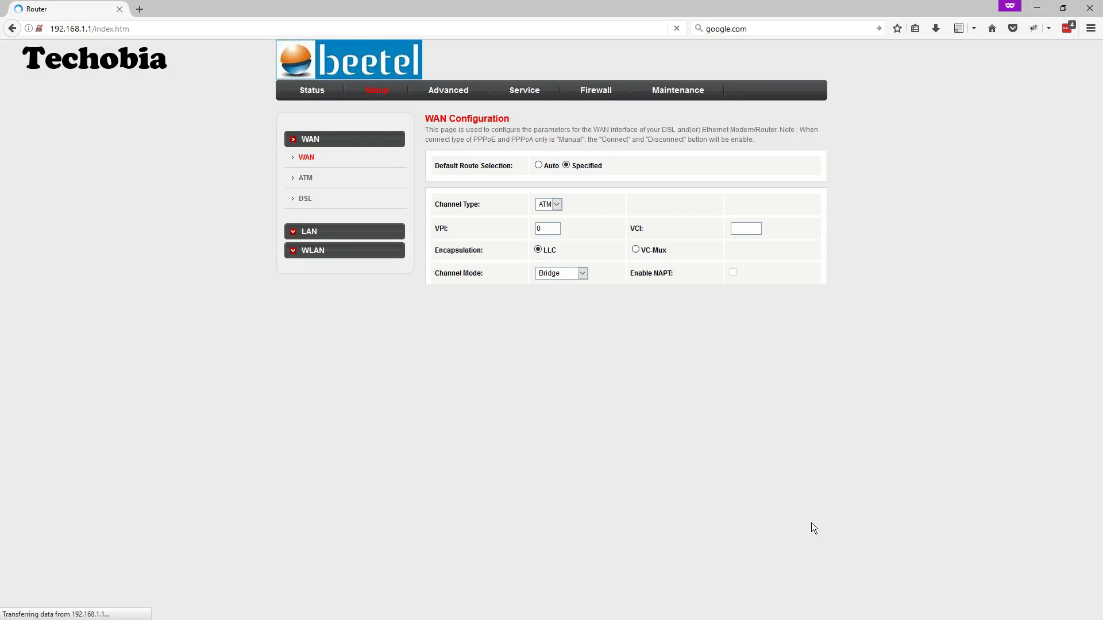
scroll(808, 520, down, 2)
click(807, 552)
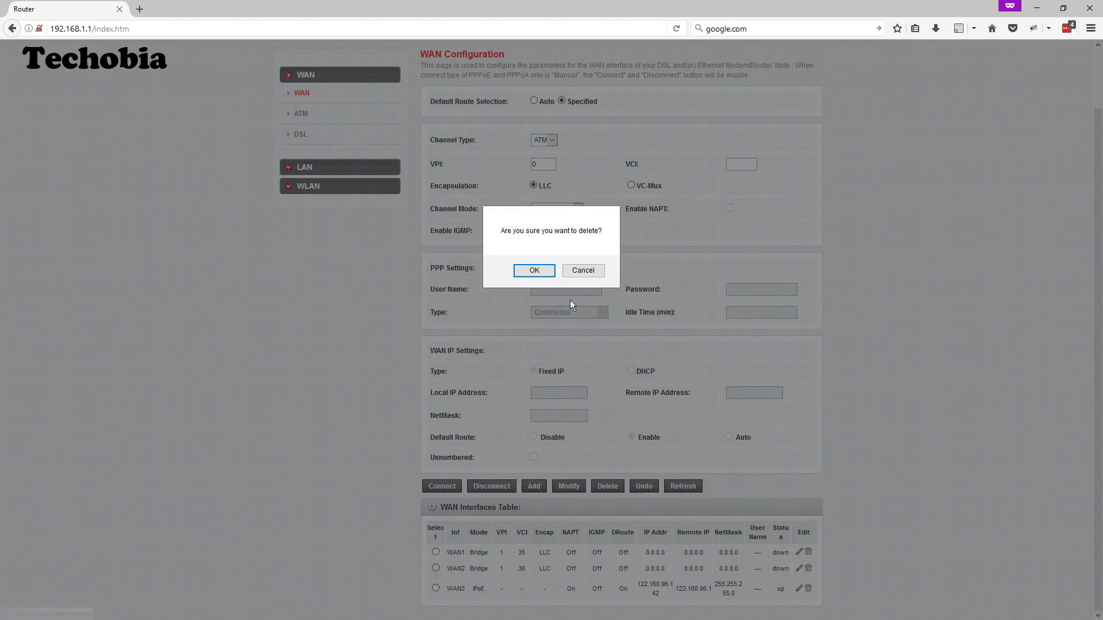
click(534, 270)
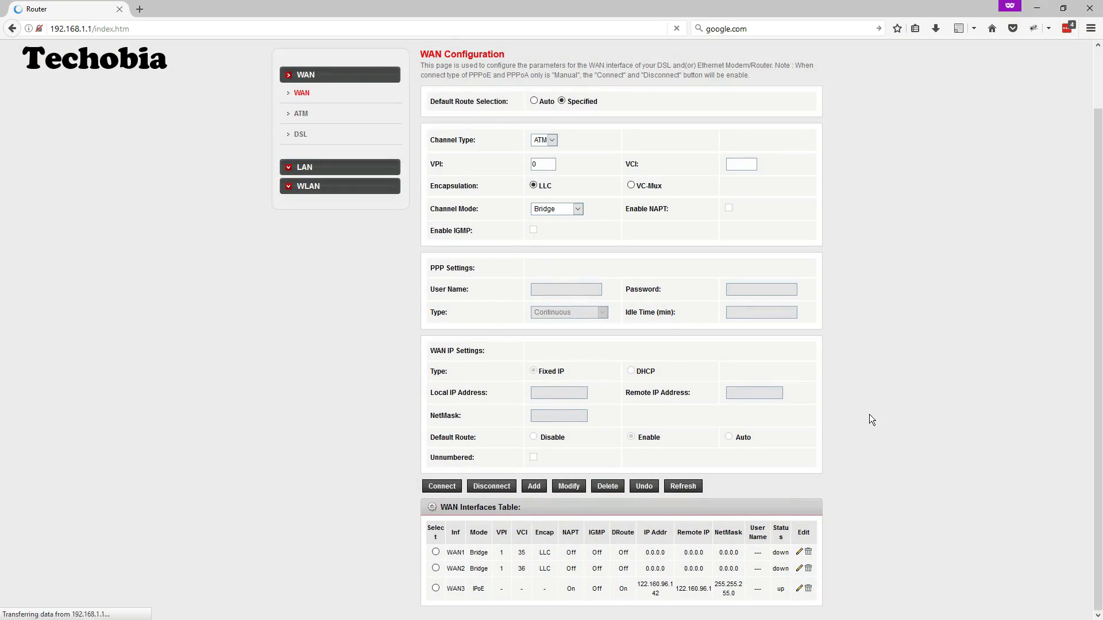
Delete the remaining WAN2 and WAN3 connections, confirming each deletion
scroll(817, 511, down, 2)
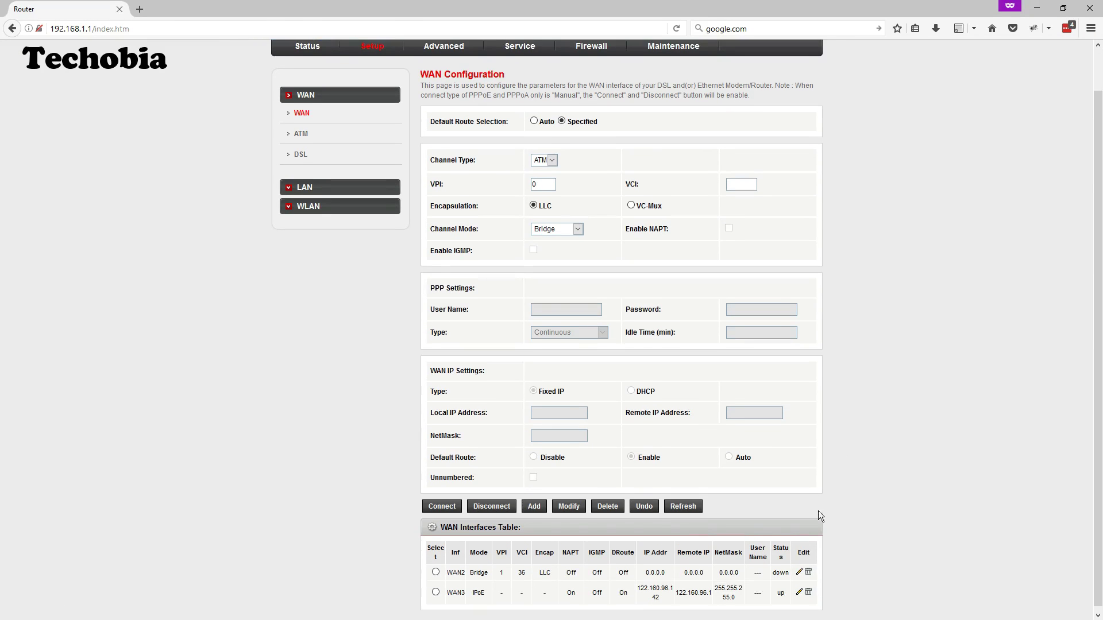
click(808, 568)
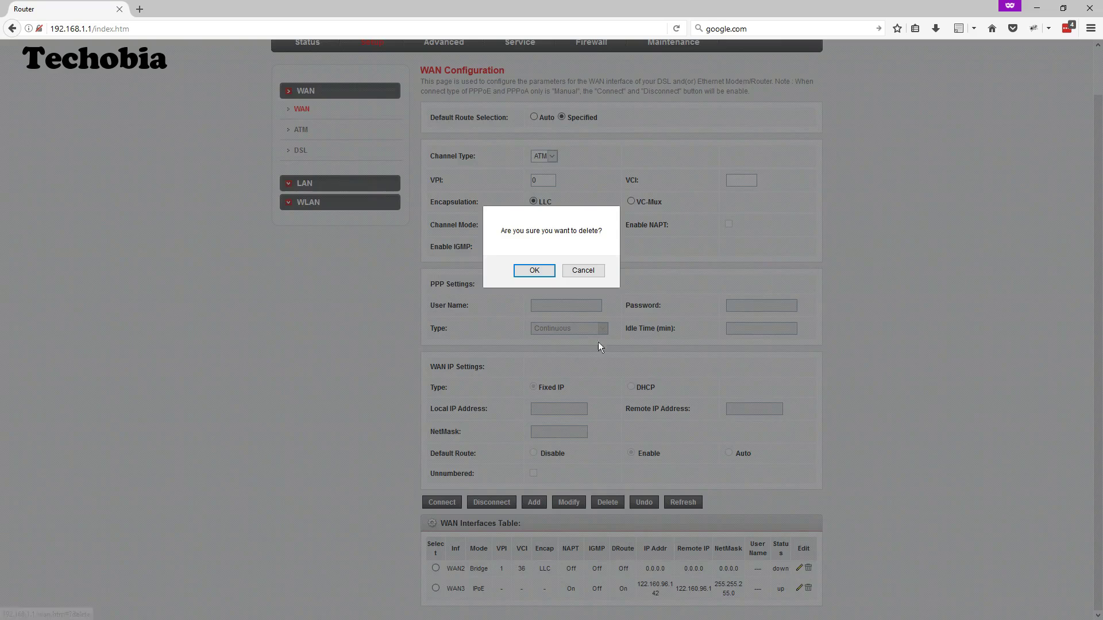
click(534, 270)
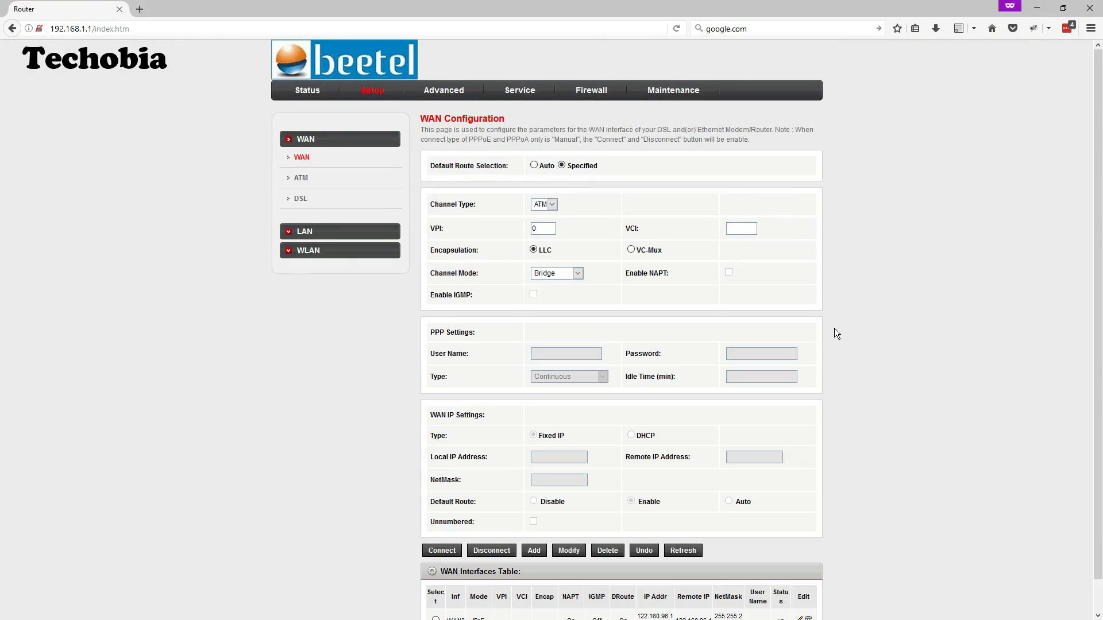
scroll(834, 334, down, 1)
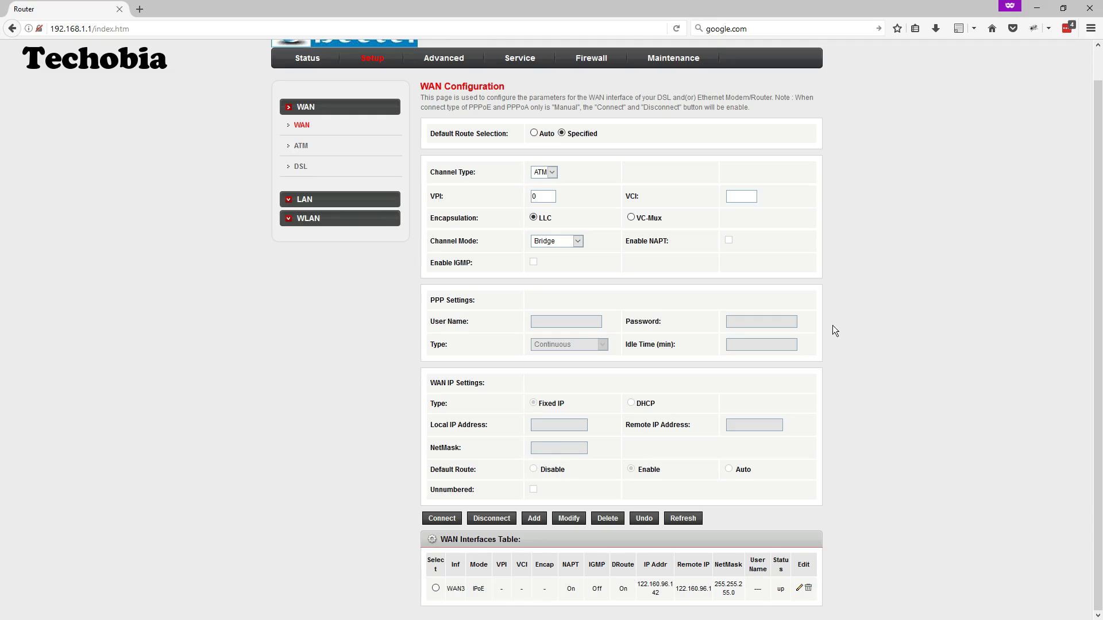
click(809, 589)
click(534, 270)
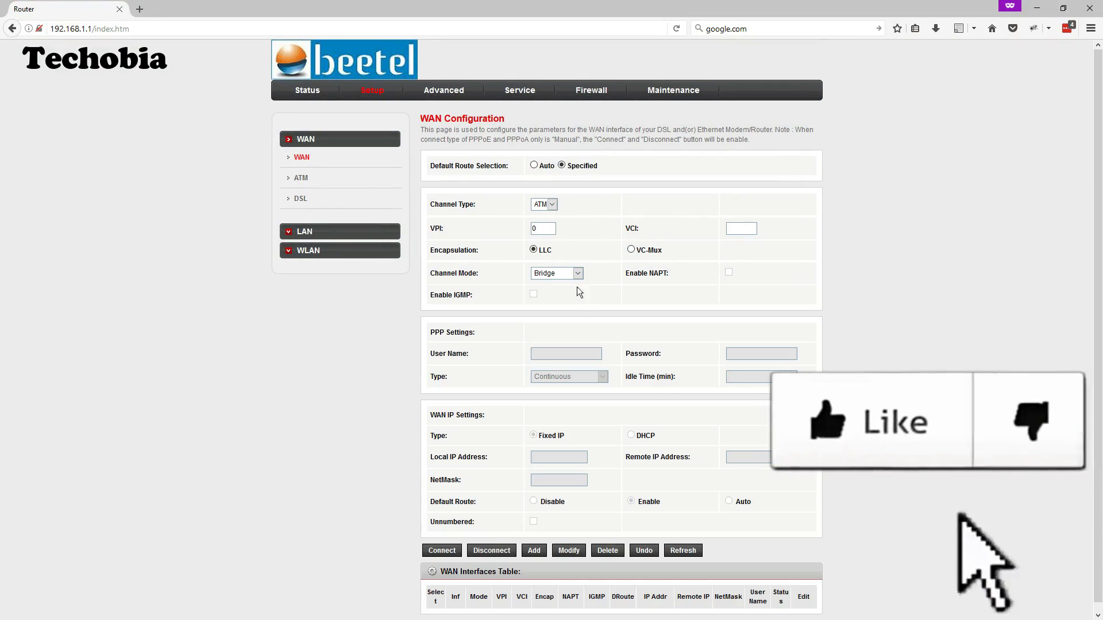
Set channel PTM, mode IPoE, with local IP 122.160.96.142, remote 122.160.96.1, netmask 255.255.255.0
click(543, 204)
click(540, 217)
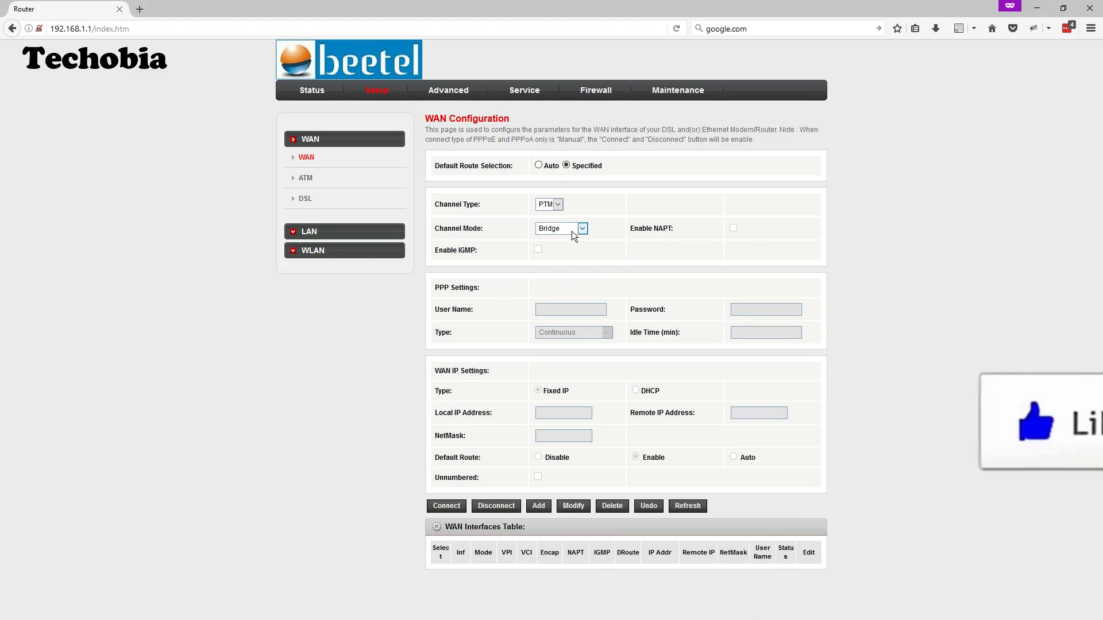
click(571, 230)
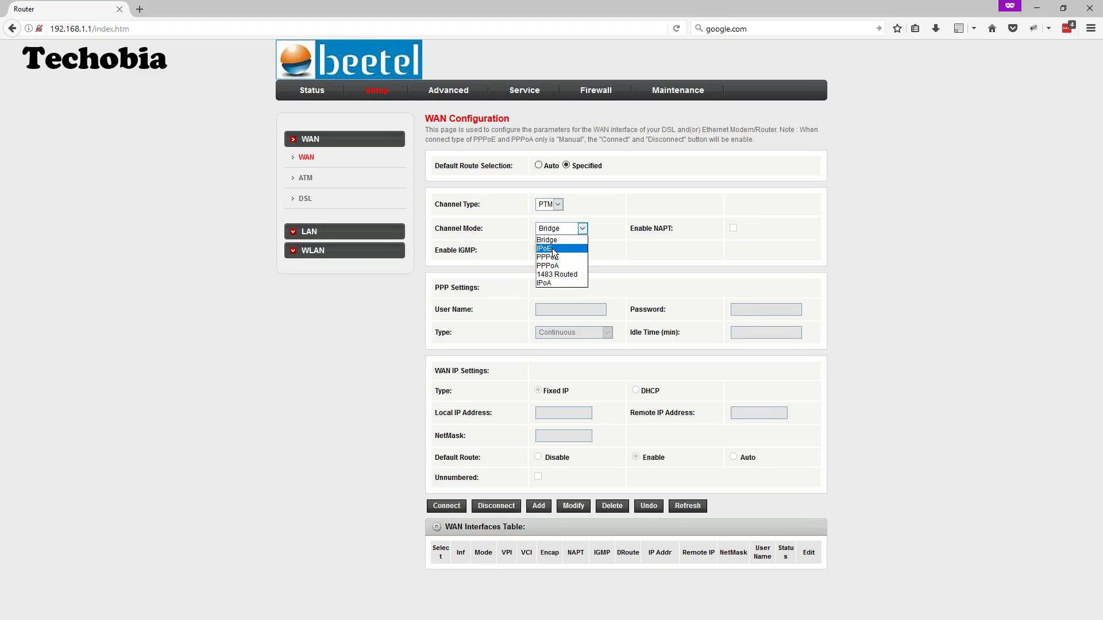
click(552, 248)
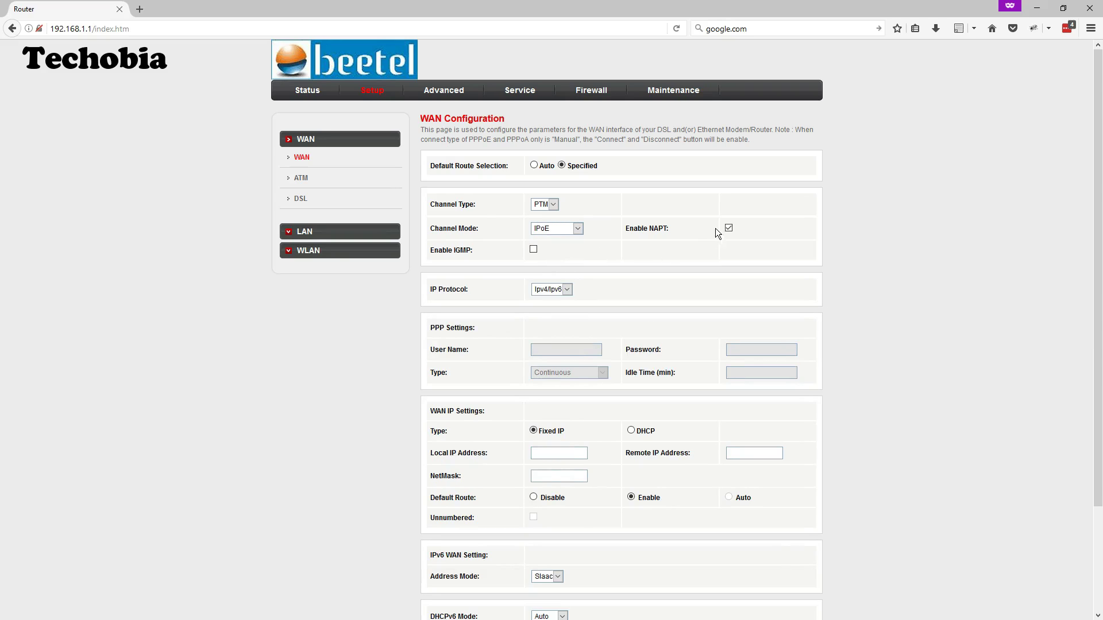
scroll(532, 253, down, 2)
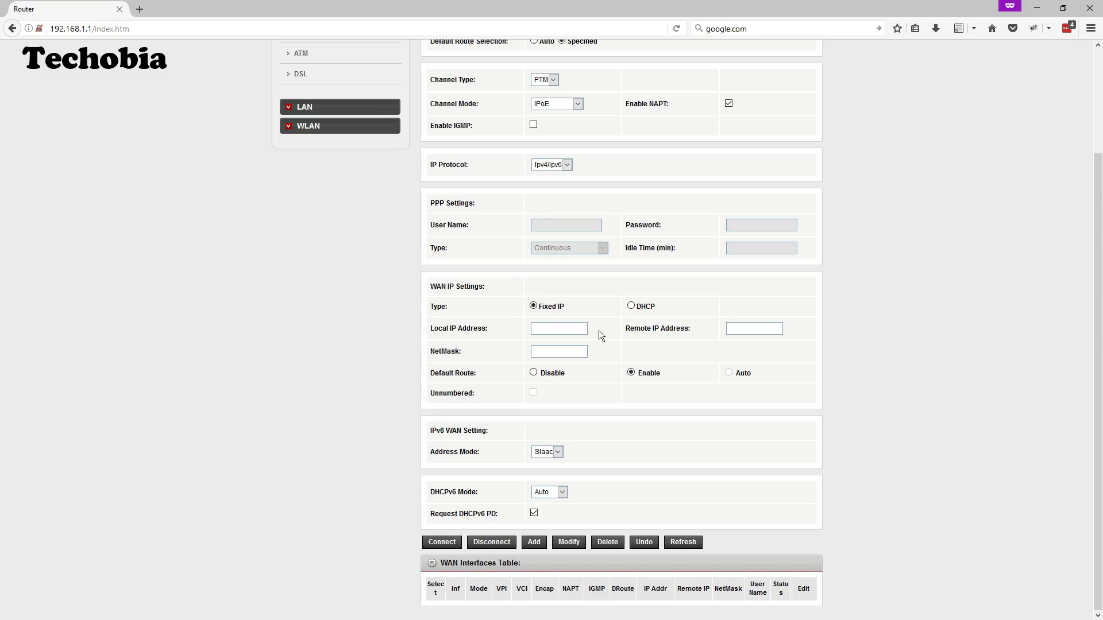
text(122.160.96.142)
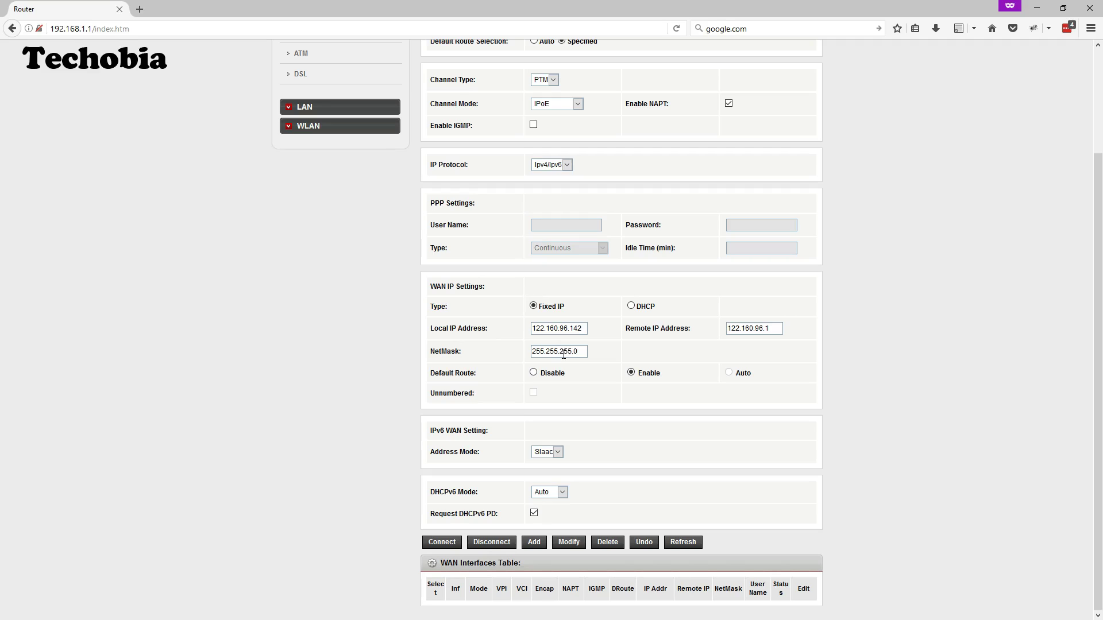
Add the IPoE connection as WAN0, then enable 802.1q with VLAN ID 100 and apply
click(558, 544)
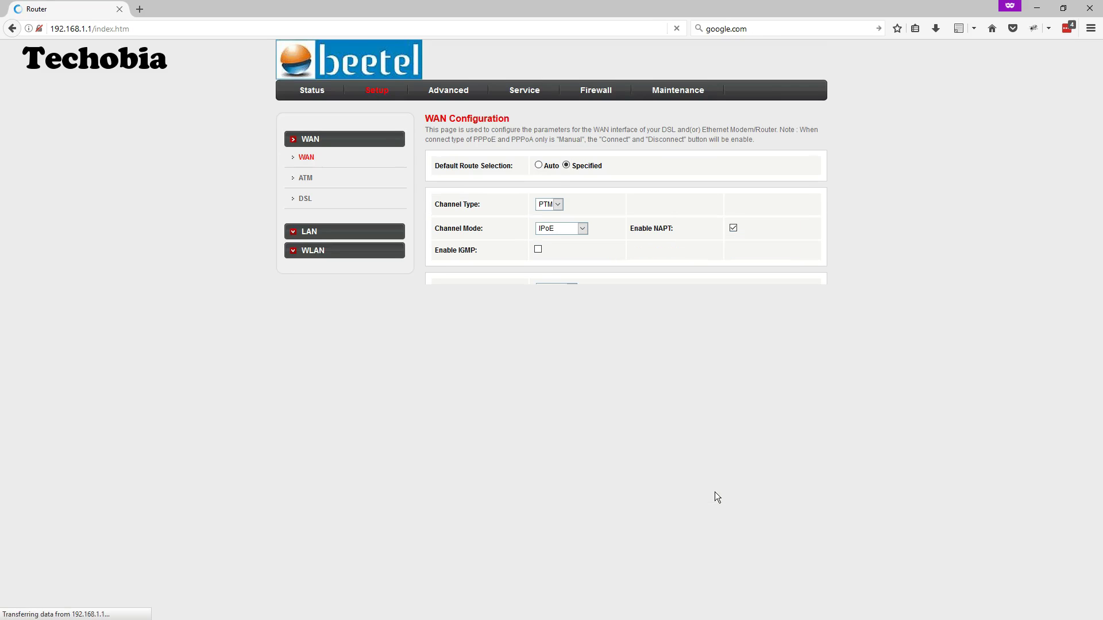
scroll(717, 497, down, 1)
click(799, 589)
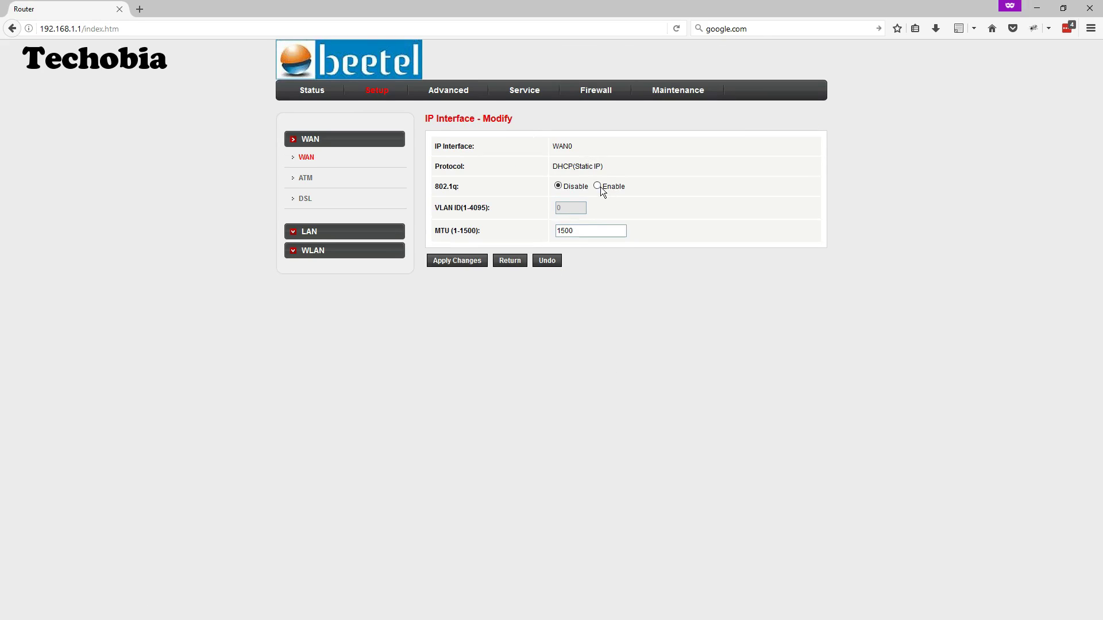
click(599, 186)
text(100)
click(454, 267)
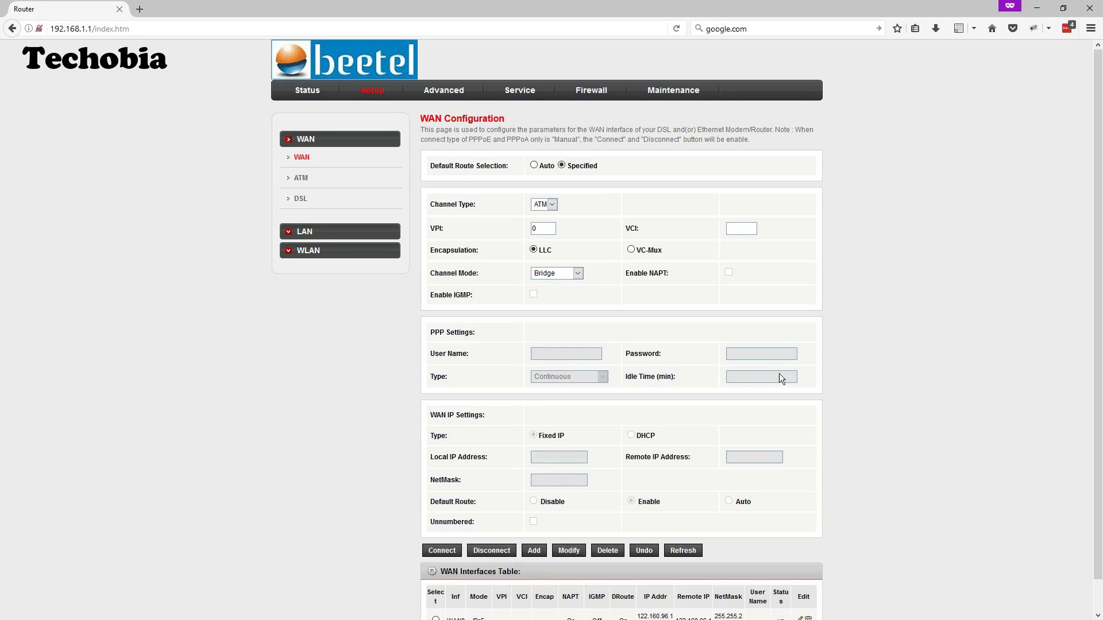
scroll(779, 372, down, 1)
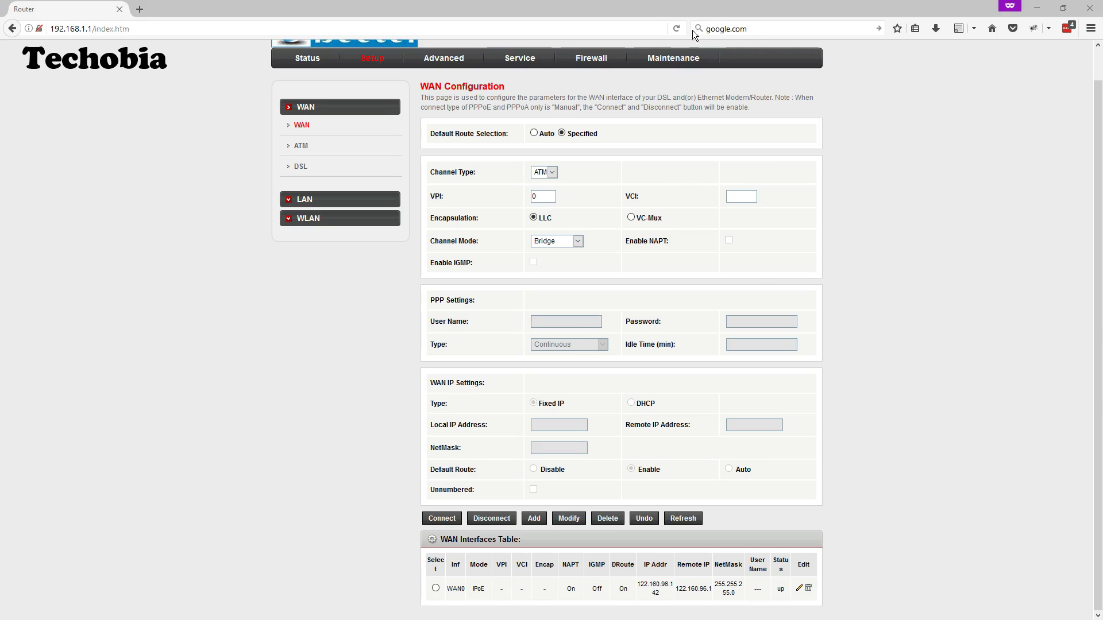
click(748, 28)
key(Return)
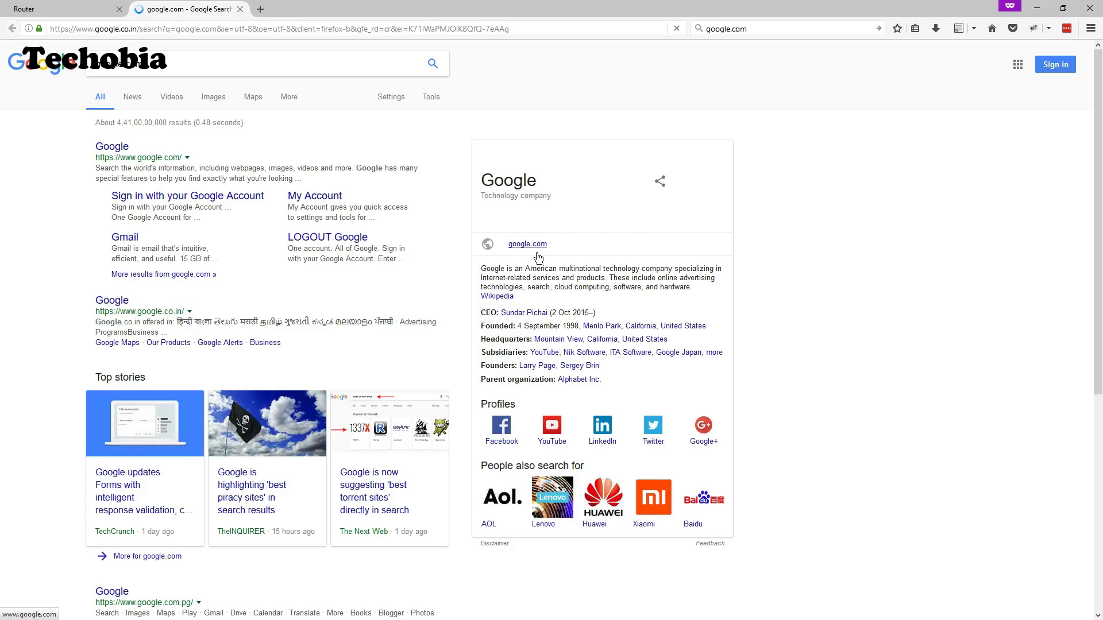
scroll(518, 273, down, 3)
scroll(518, 272, up, 2)
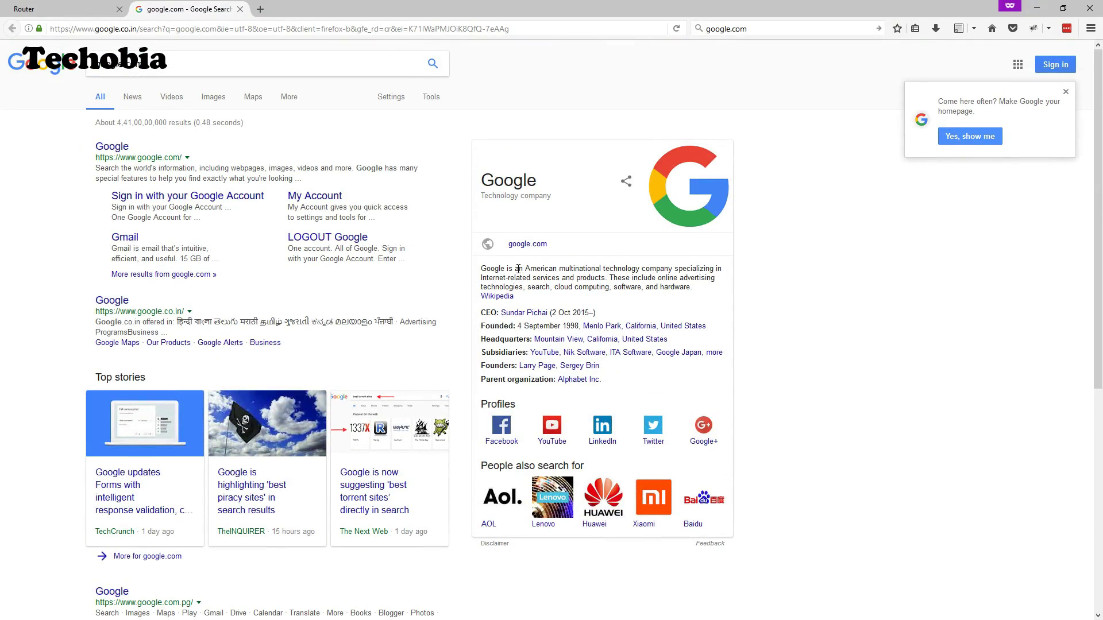
click(240, 9)
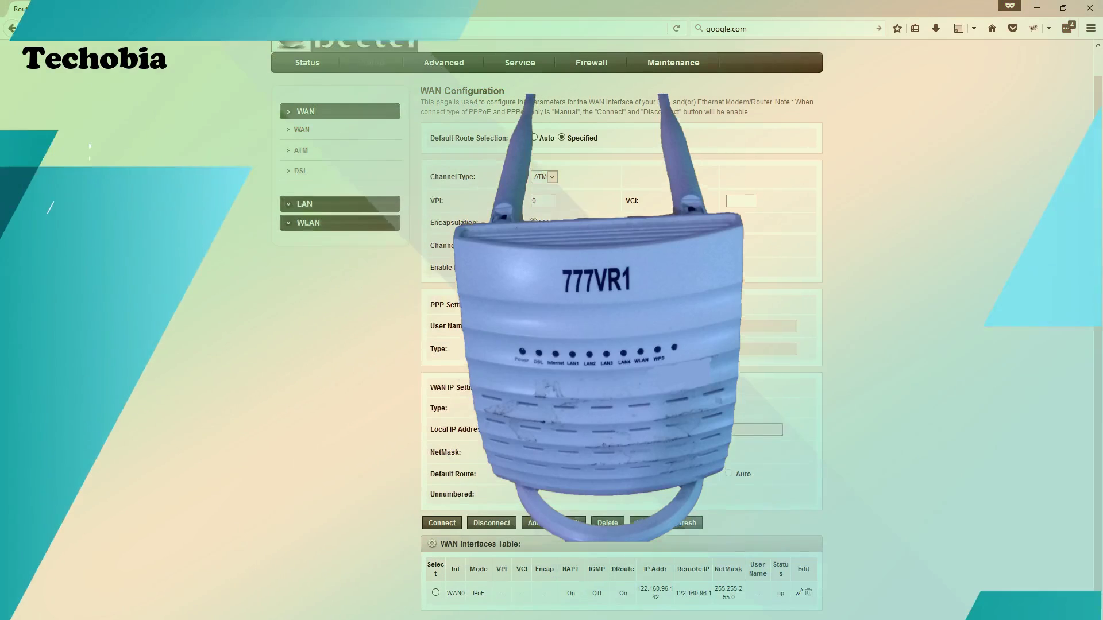
Load WAN0's PTM IPoE settings into the WAN form, keeping channel type PTM
scroll(554, 205, up, 1)
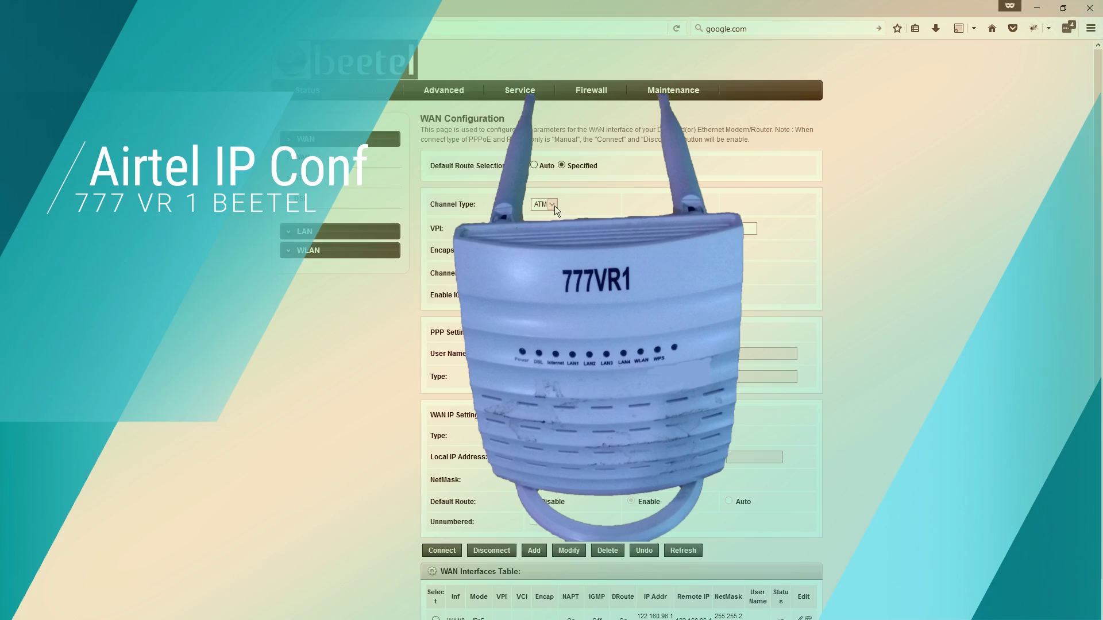
click(551, 204)
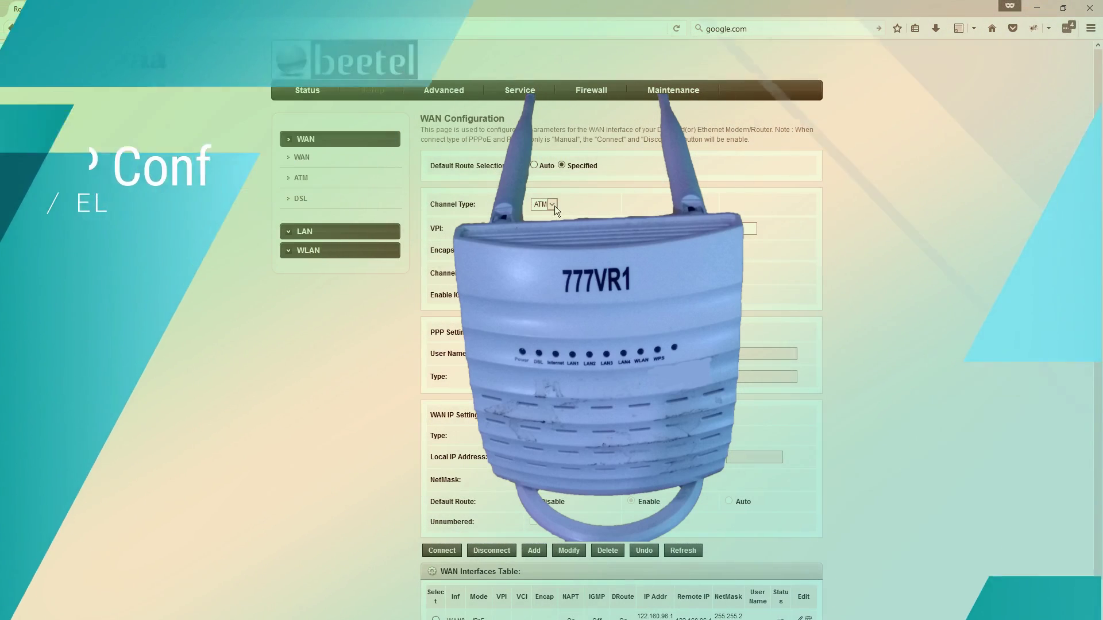
click(538, 215)
scroll(477, 585, down, 1)
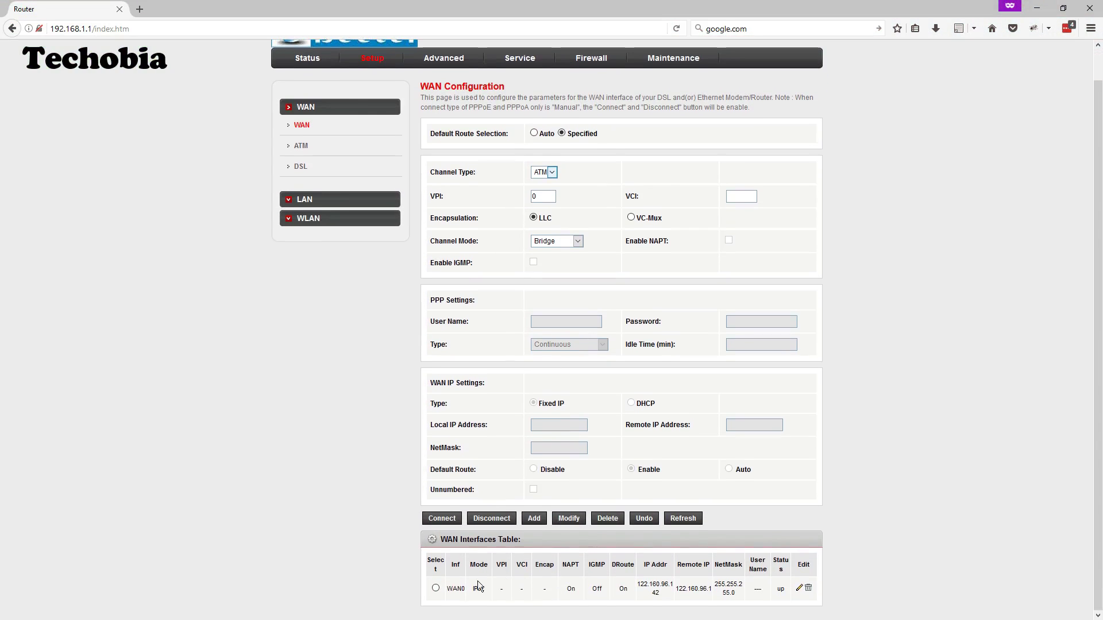
click(435, 588)
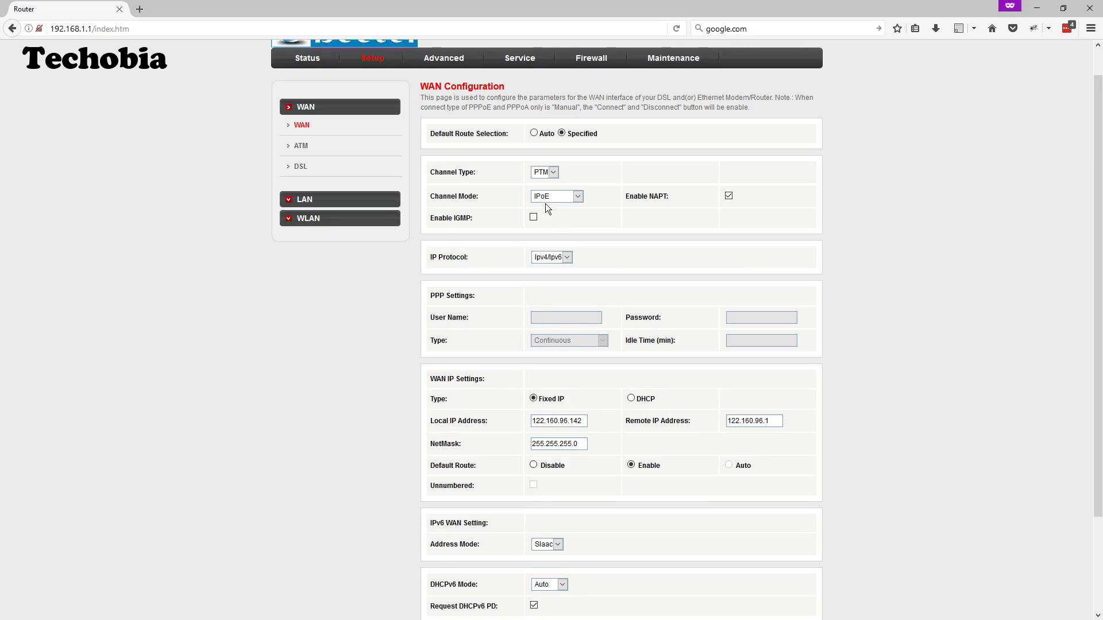
click(549, 176)
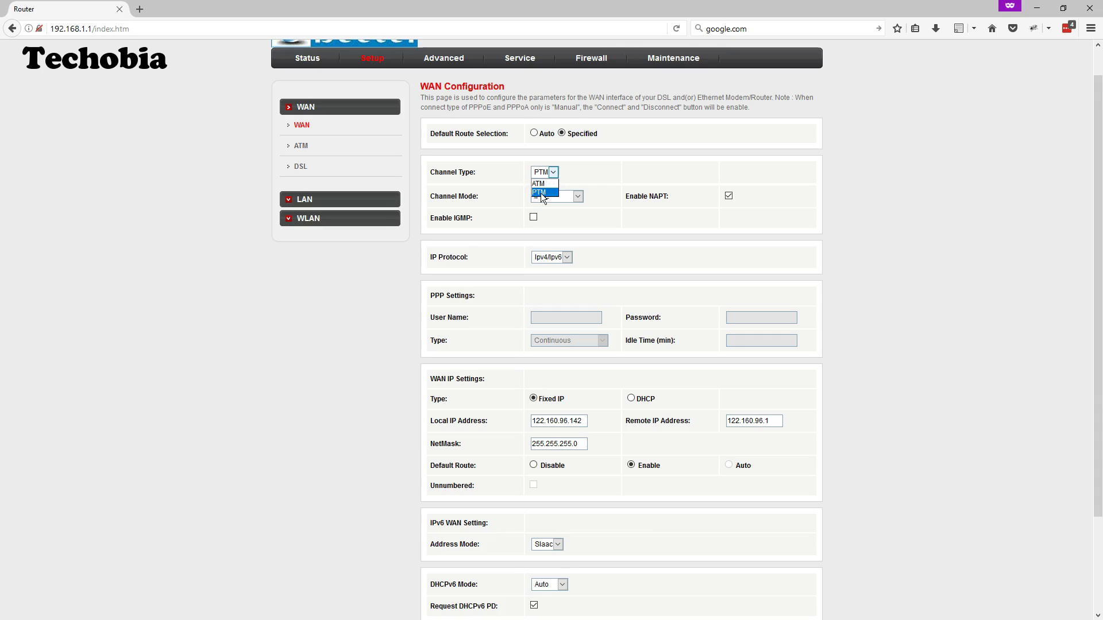
click(541, 193)
click(552, 198)
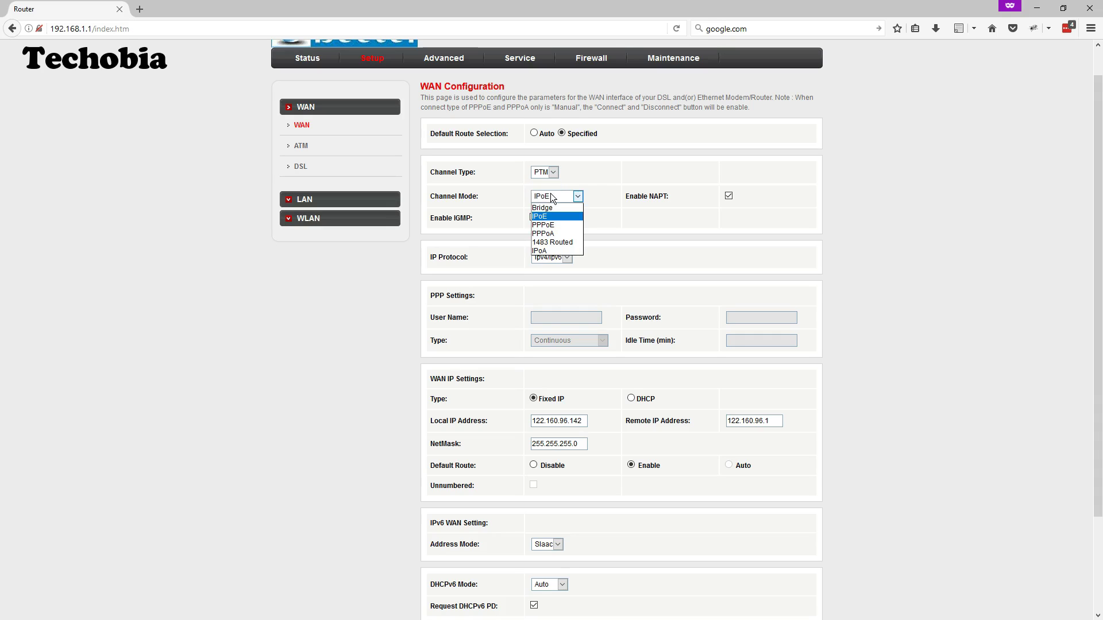
Switch WAN0's channel mode to PPPoE and enter the PPP account user name
click(547, 225)
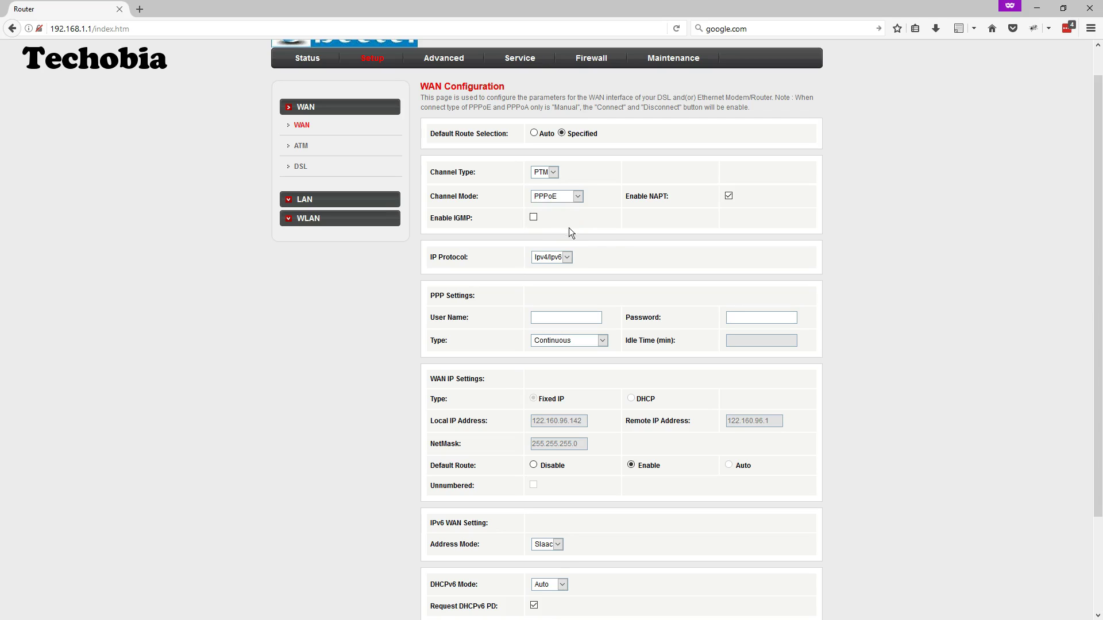
scroll(615, 239, down, 2)
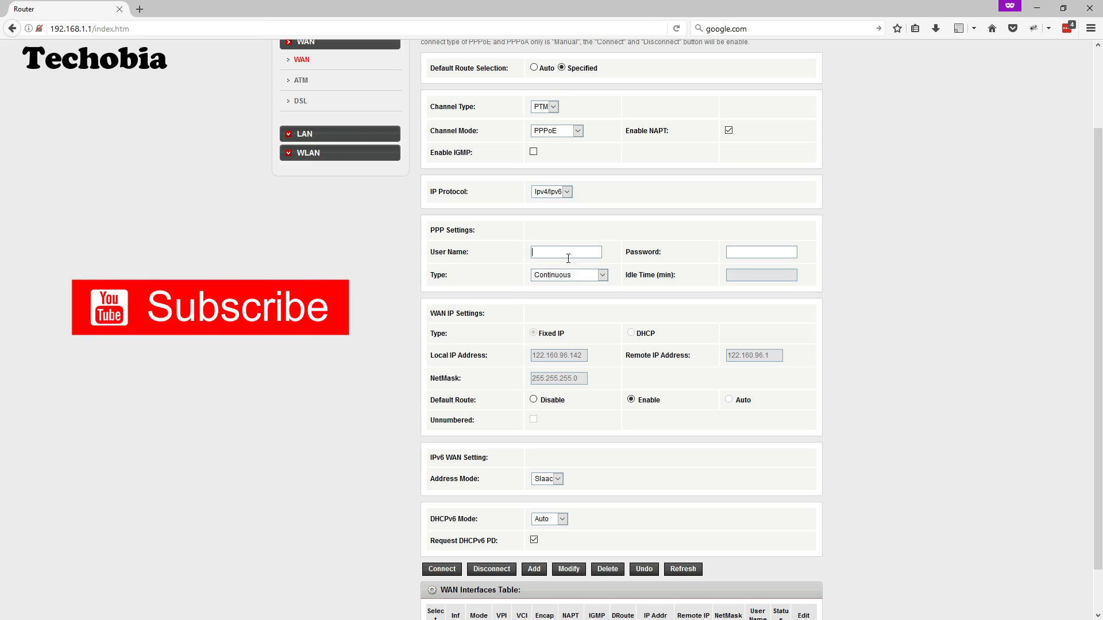
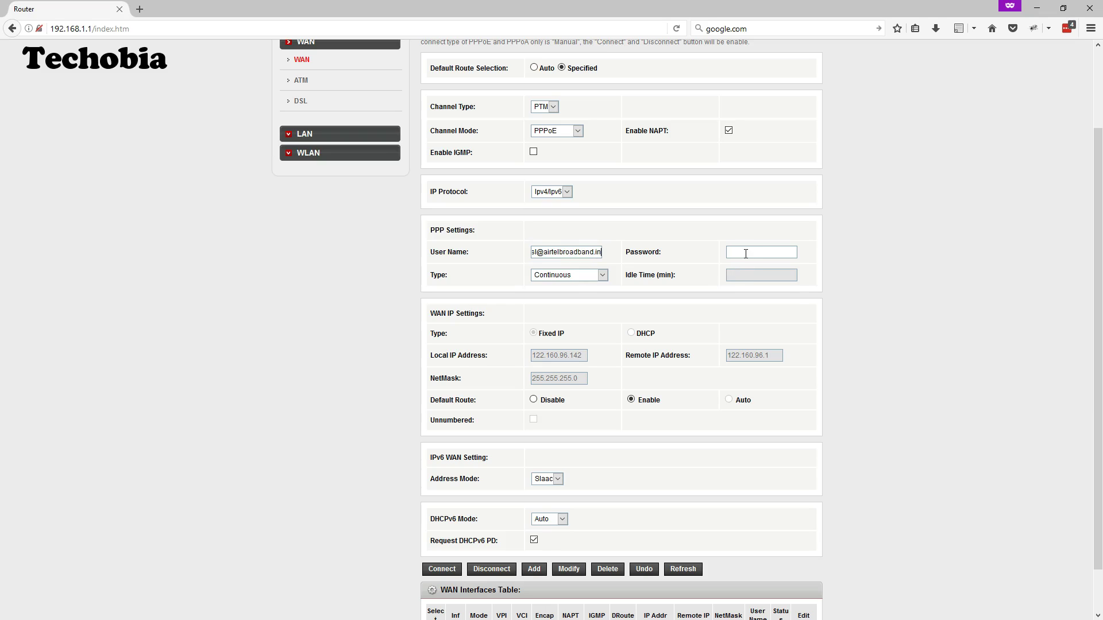
Enter the PPP account password, keep Continuous connection type, and save with Modify
click(745, 253)
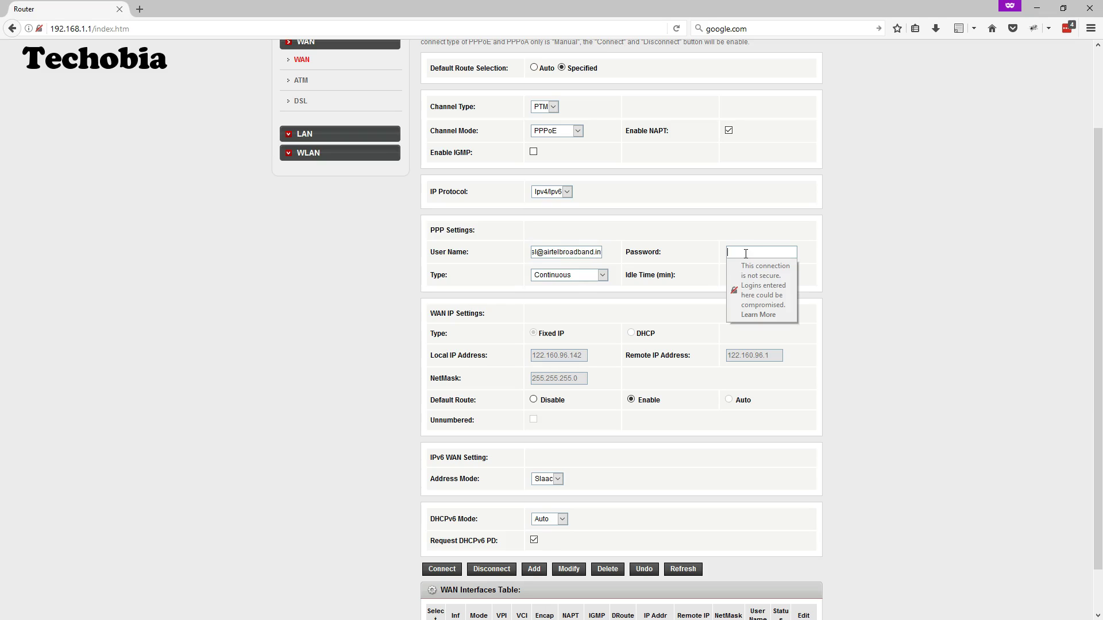
text(••••••••••)
click(575, 276)
click(556, 283)
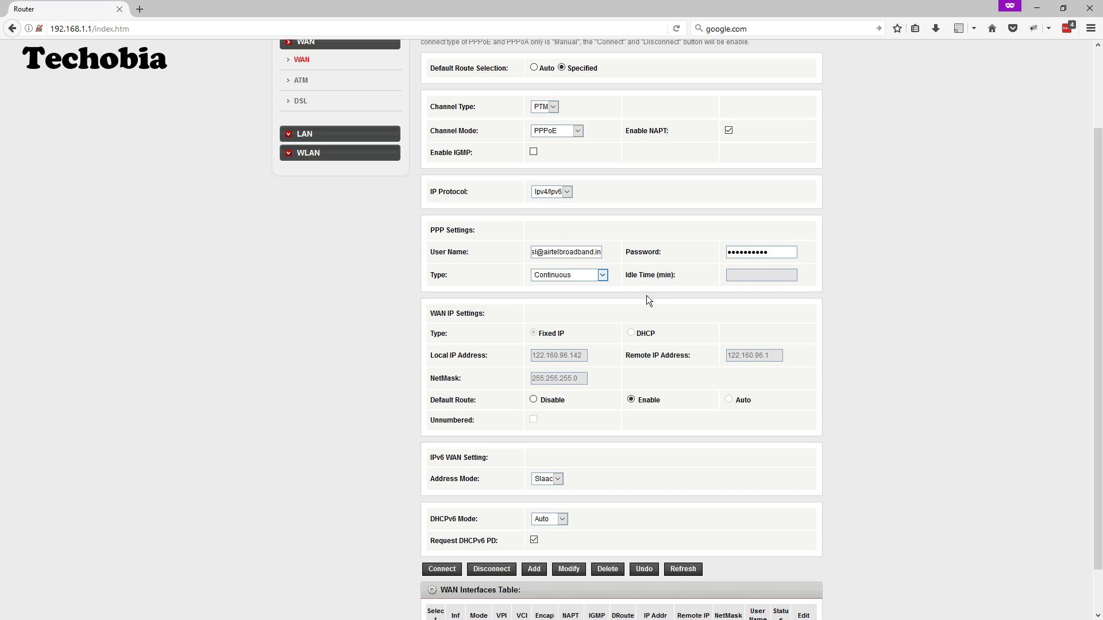
scroll(590, 329, down, 2)
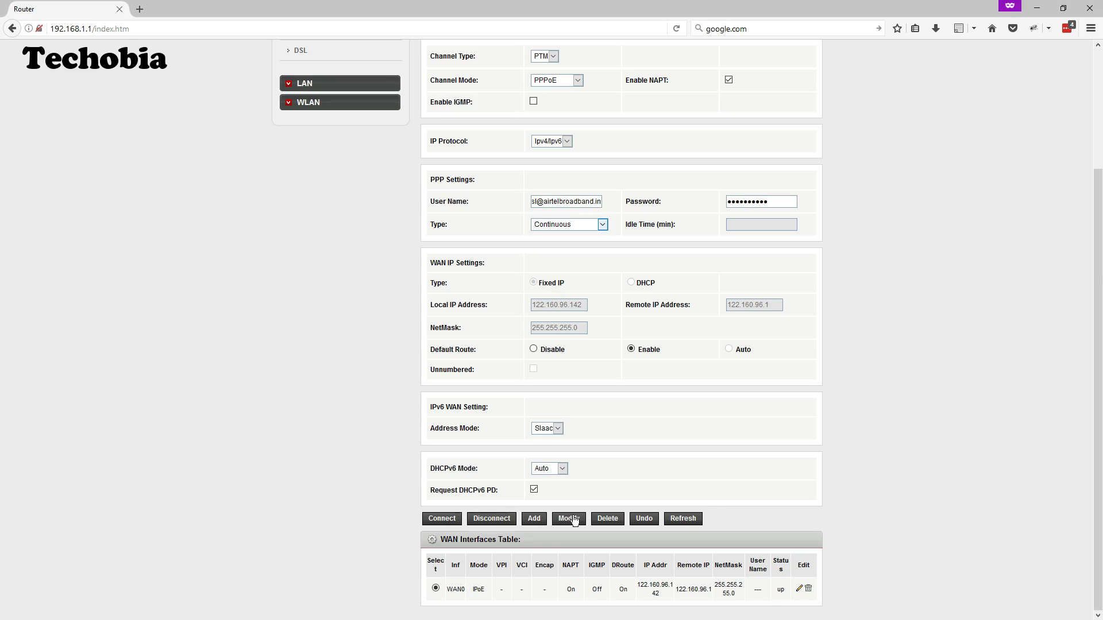
click(574, 518)
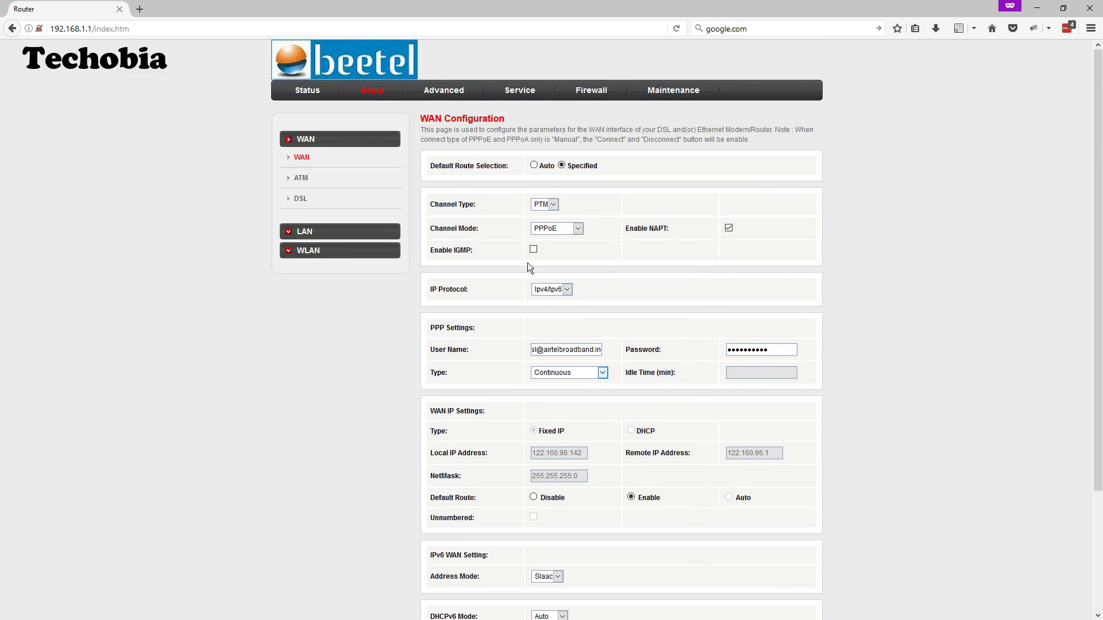
Switch to the Advanced section and expand the NAT group in the sidebar
click(445, 91)
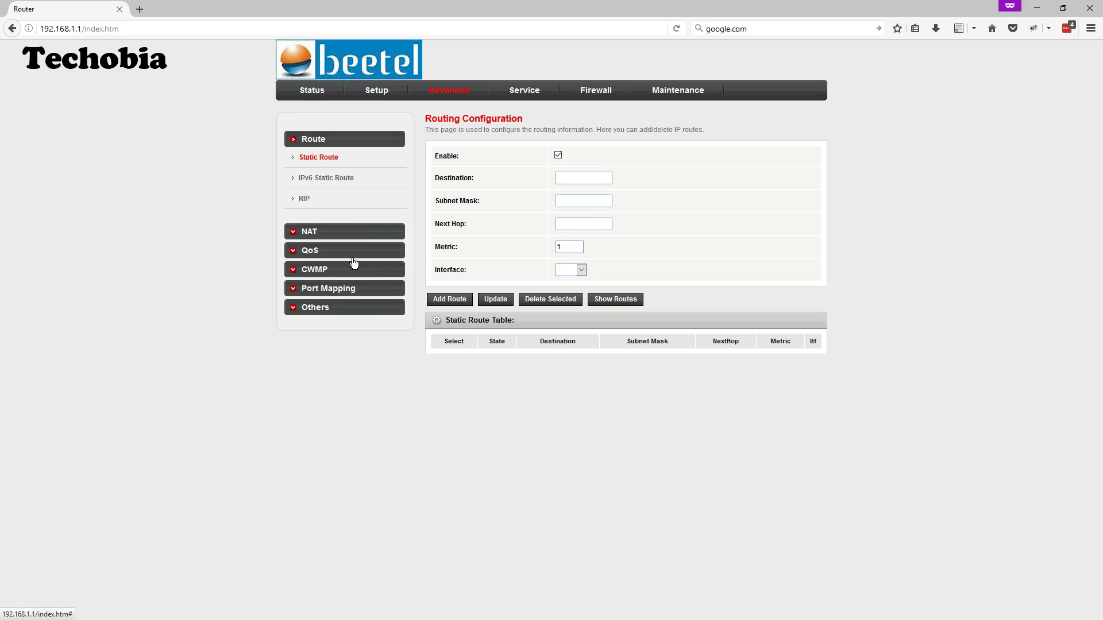
click(346, 290)
click(316, 235)
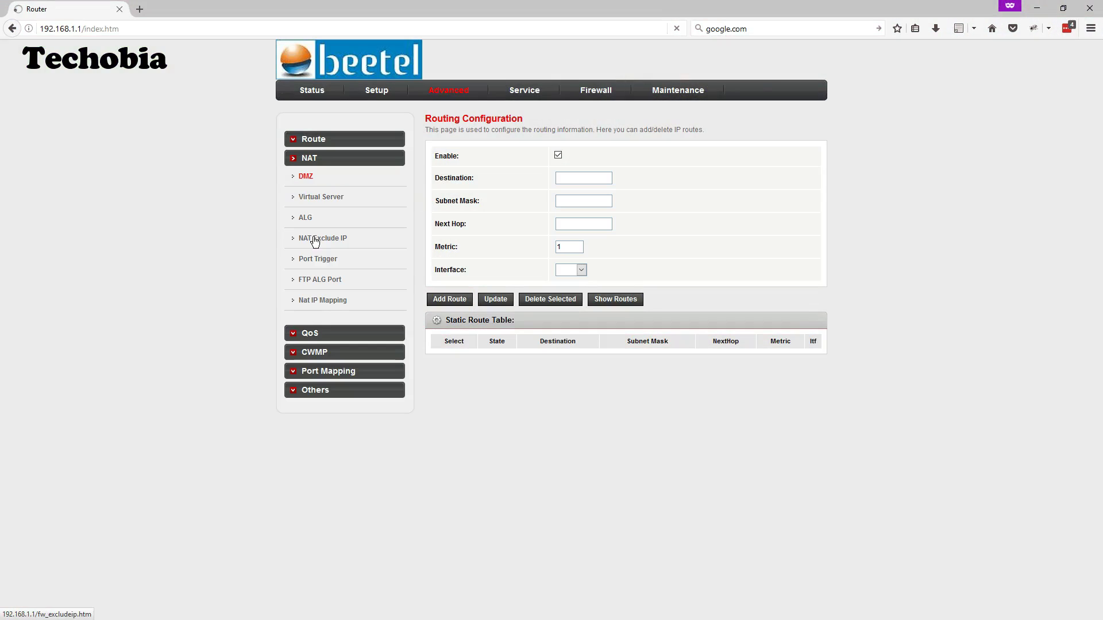
On the Virtual Server page, set WAN port 801 and LAN open port 80
click(313, 203)
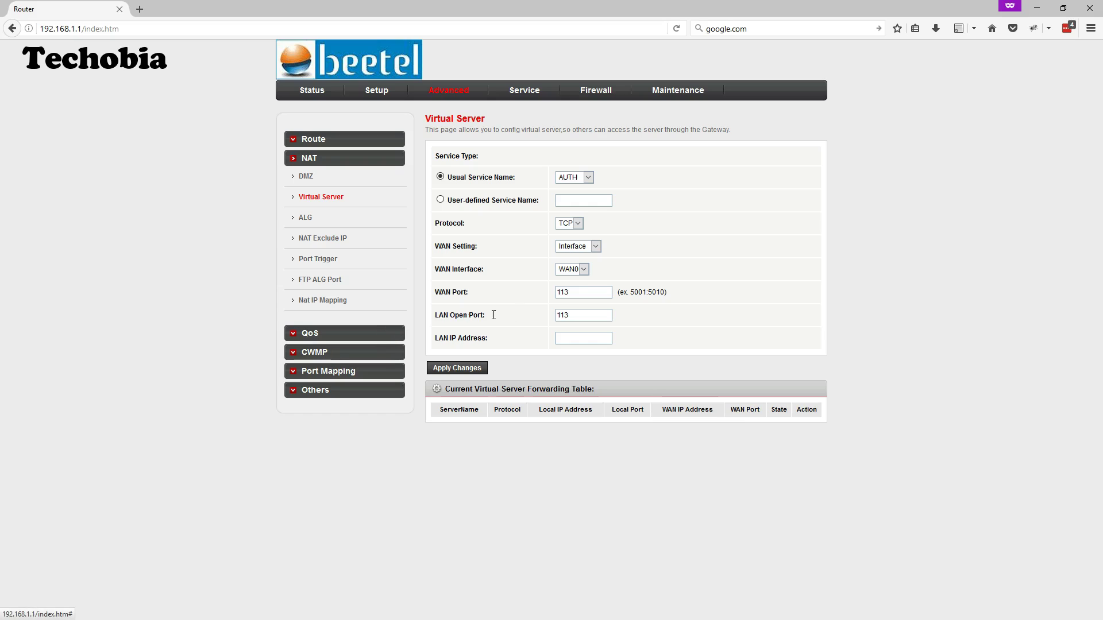
double_click(558, 292)
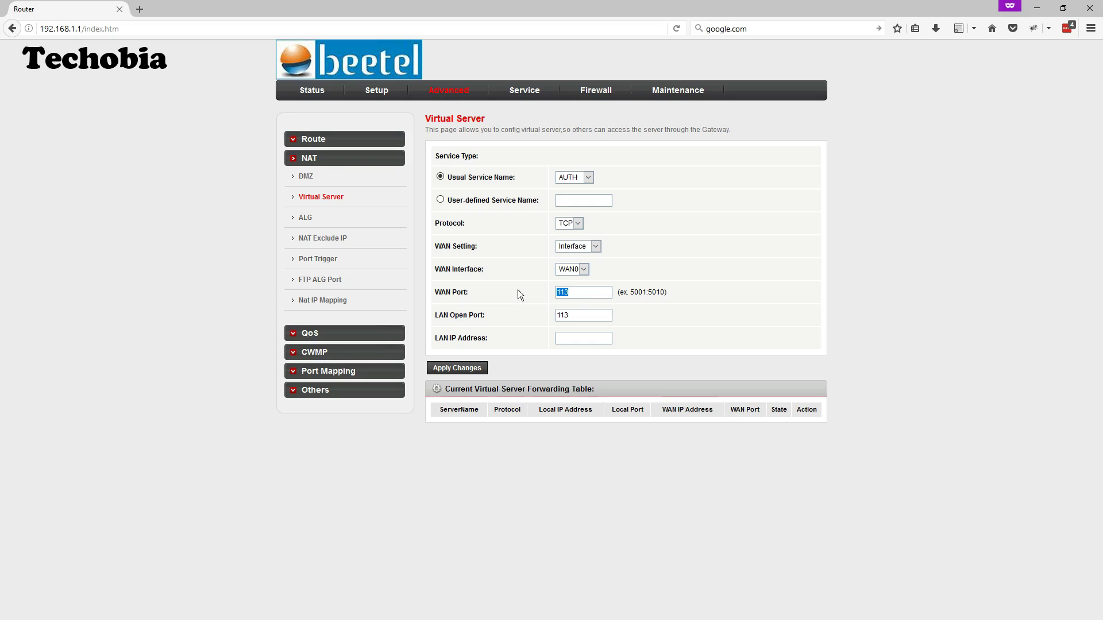
drag(569, 315, 458, 322)
drag(583, 294, 543, 298)
text(801)
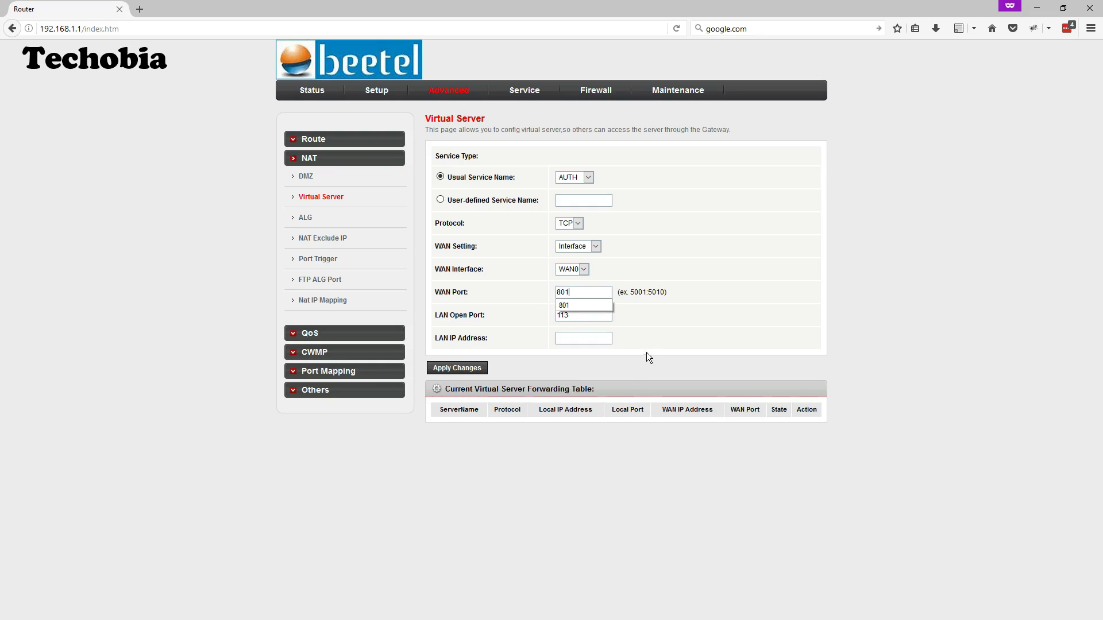
drag(598, 317, 507, 315)
text(80)
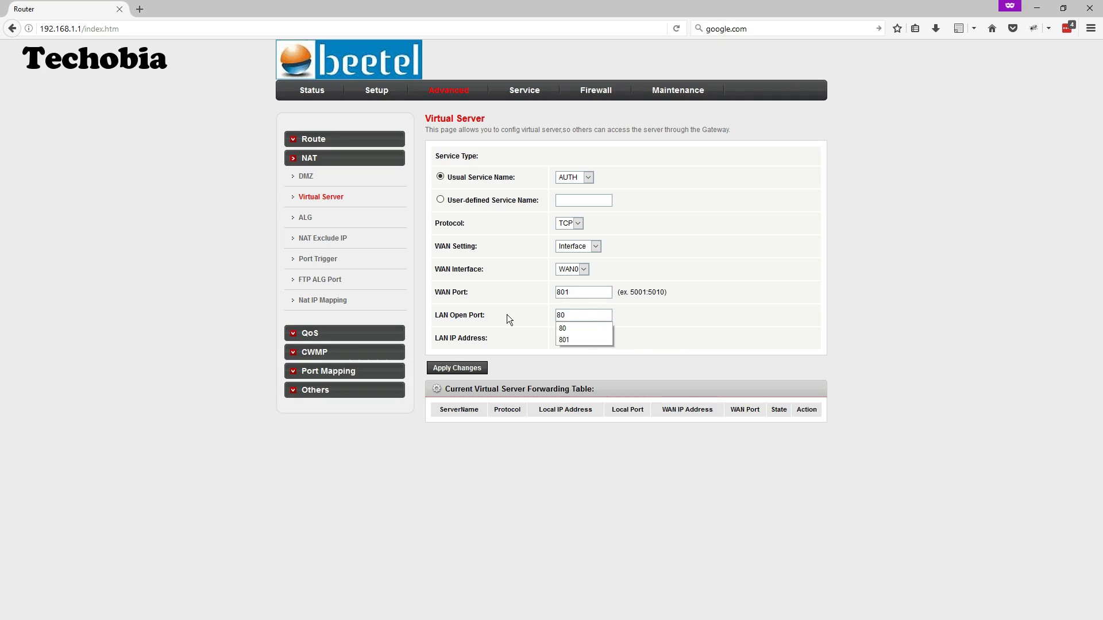
Enter LAN IP address 192.168.1.160 and apply the port-forward rule
click(701, 321)
text(192.168)
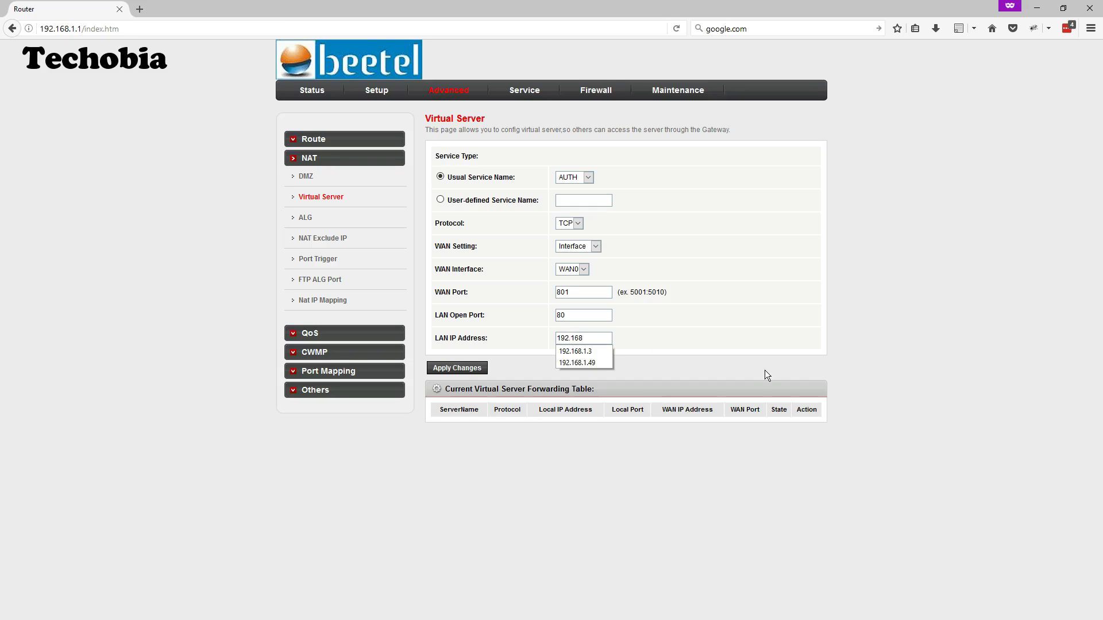
key(BackSpace)
text(0.)
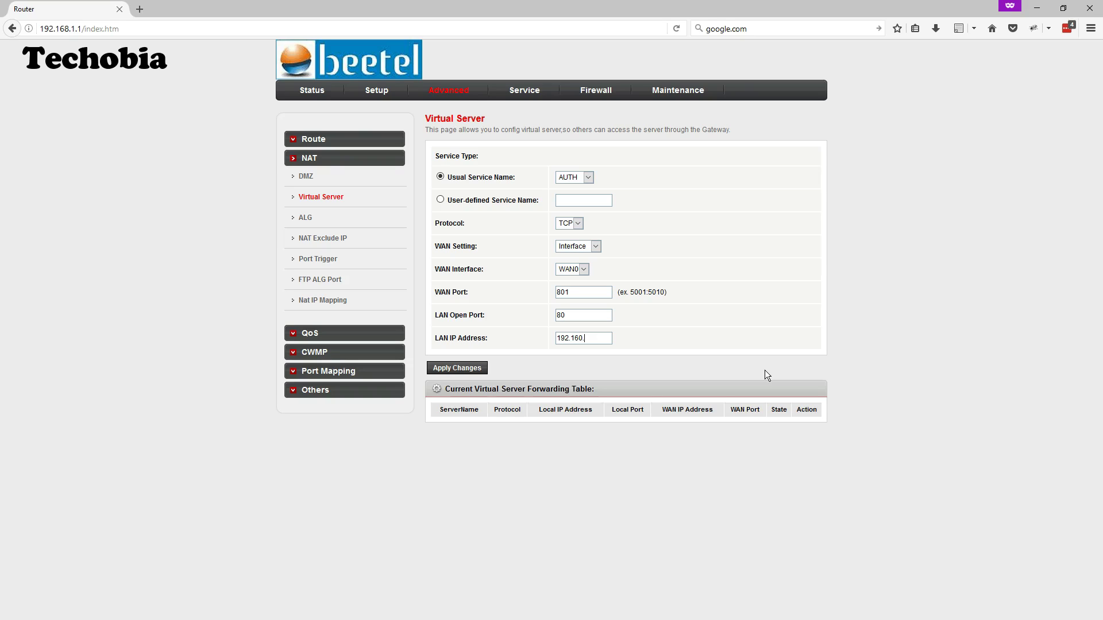
text(1.160)
key(BackSpace)
text(8.1.16)
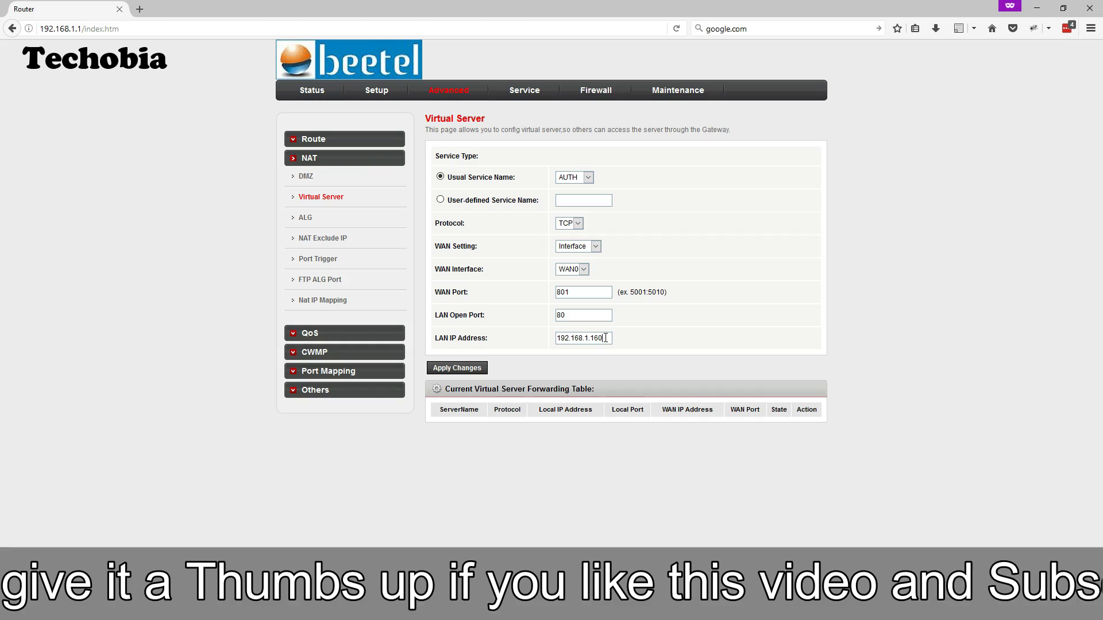
drag(606, 338, 553, 338)
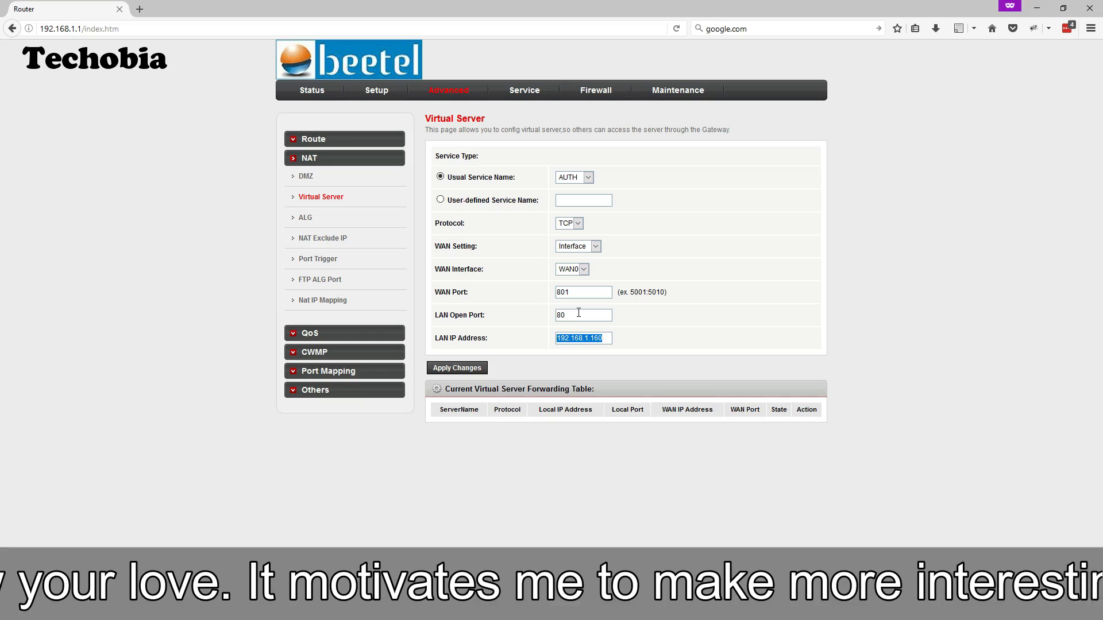
double_click(560, 314)
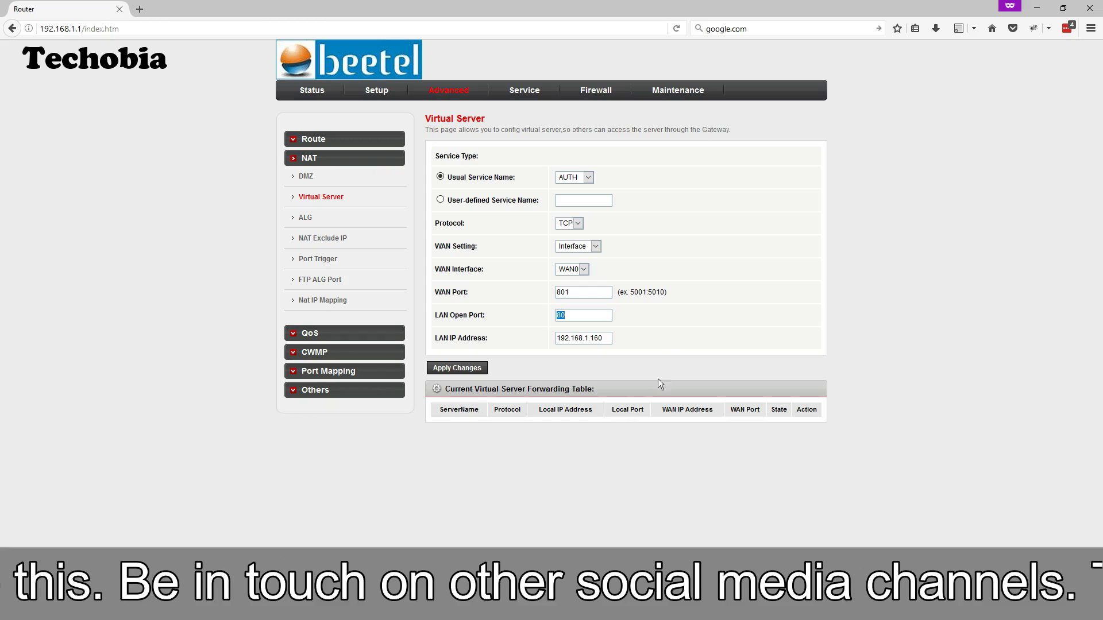
click(468, 368)
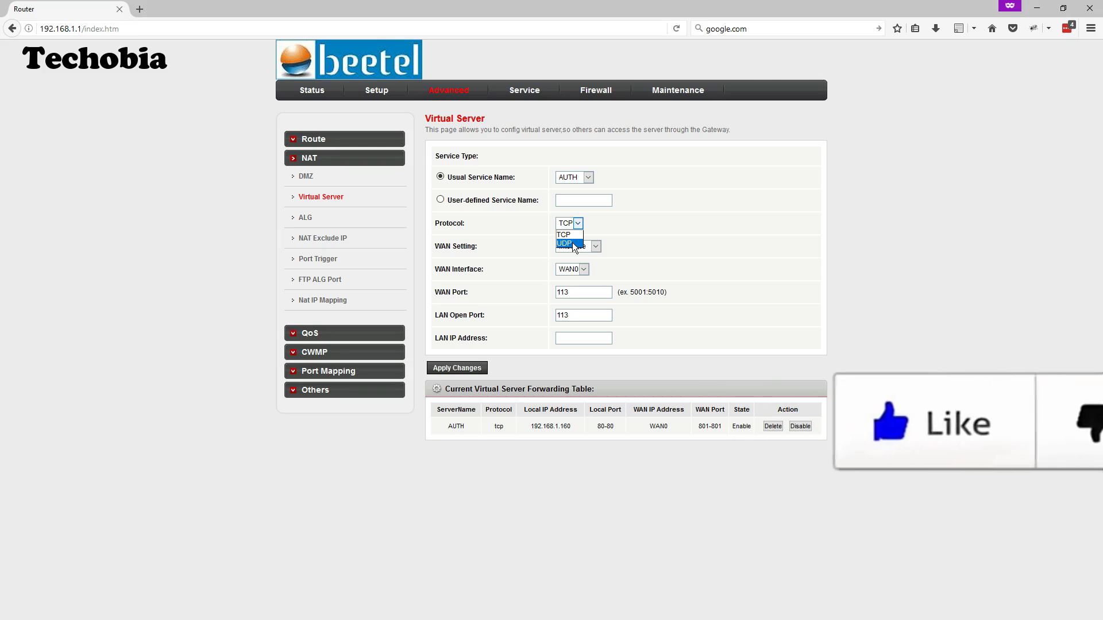
Choose the FTP service (TCP port 21), set LAN IP 192.168.1.90, and apply the rule
click(640, 244)
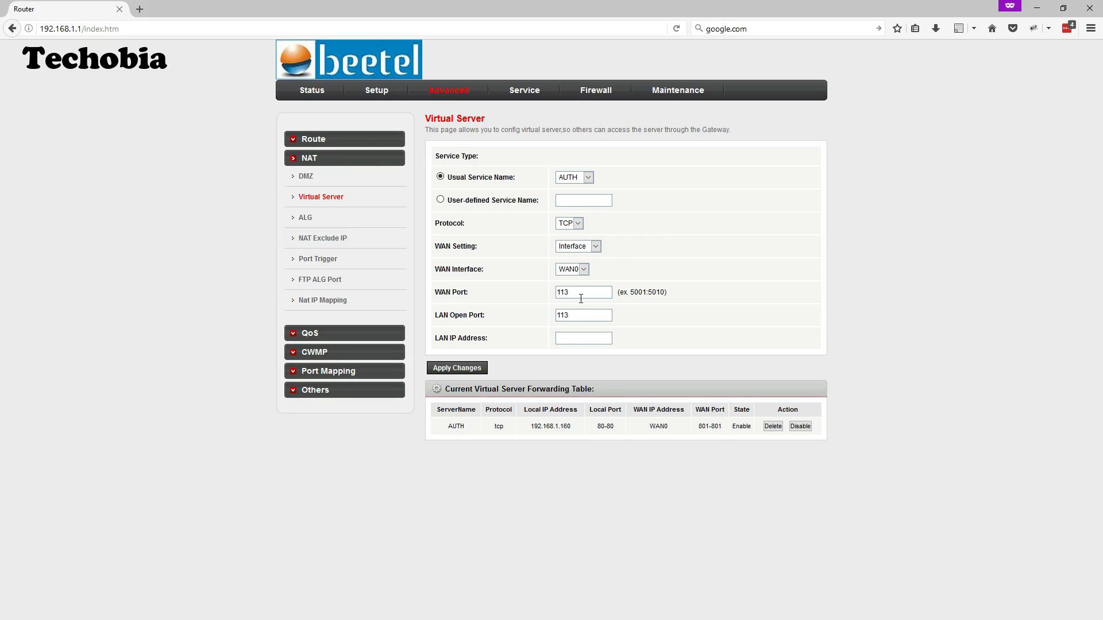
drag(581, 299, 515, 296)
click(580, 224)
click(566, 234)
click(588, 178)
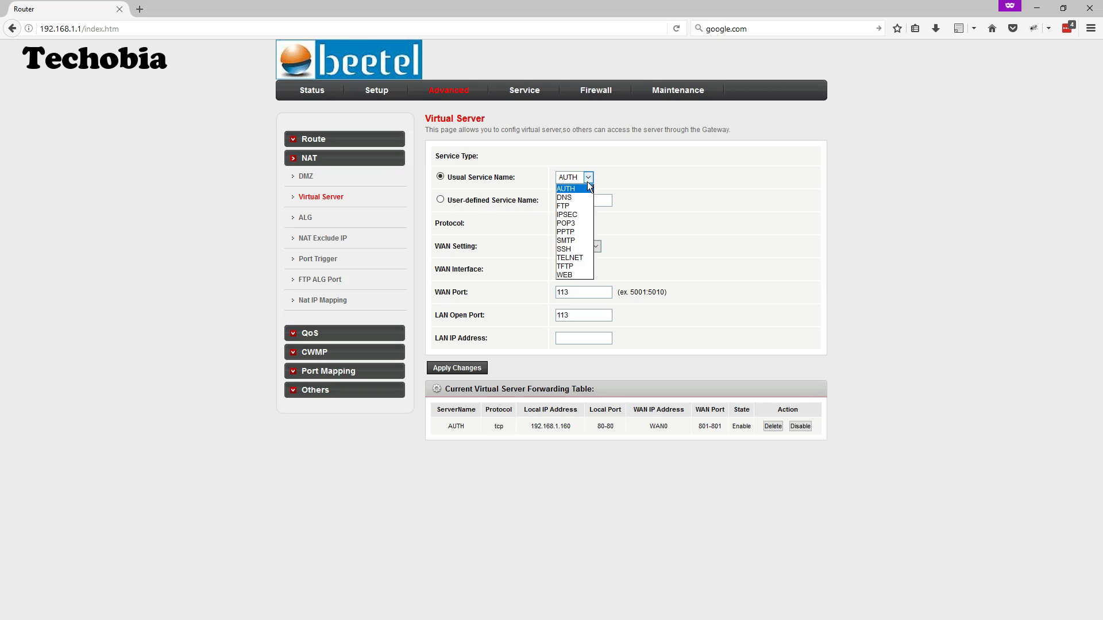
click(568, 205)
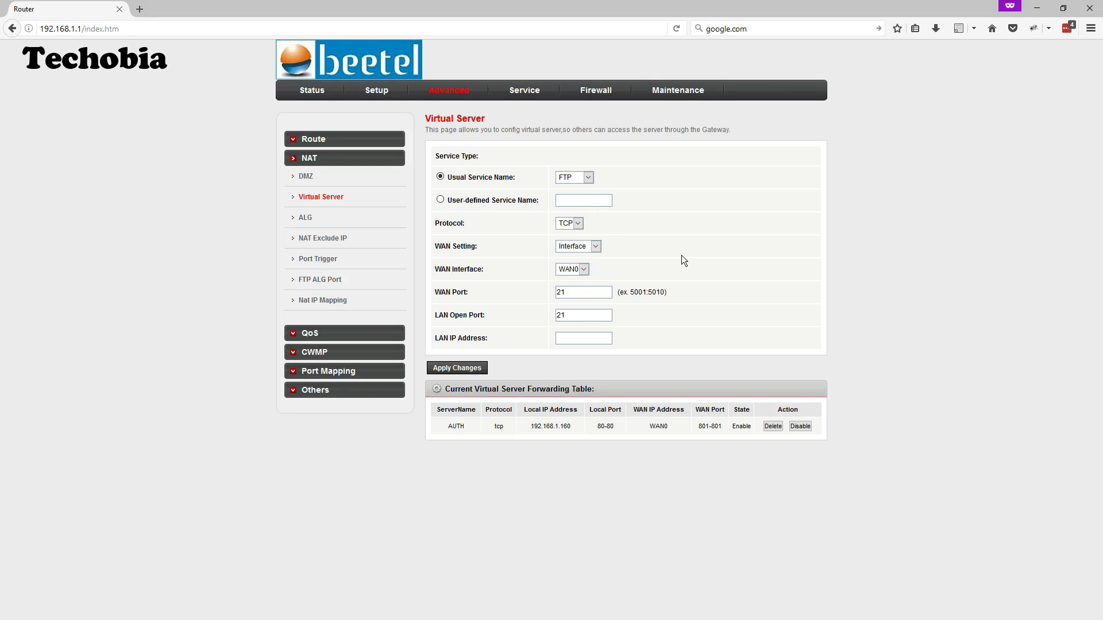
double_click(579, 293)
key(Tab)
click(578, 340)
text(192.168)
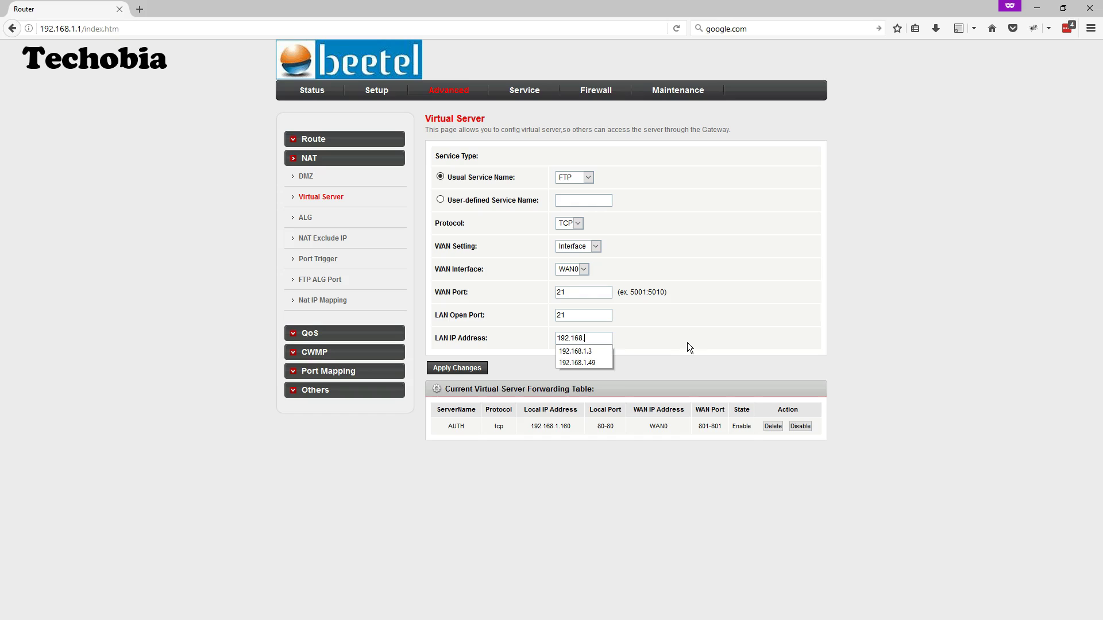
text(.1.90)
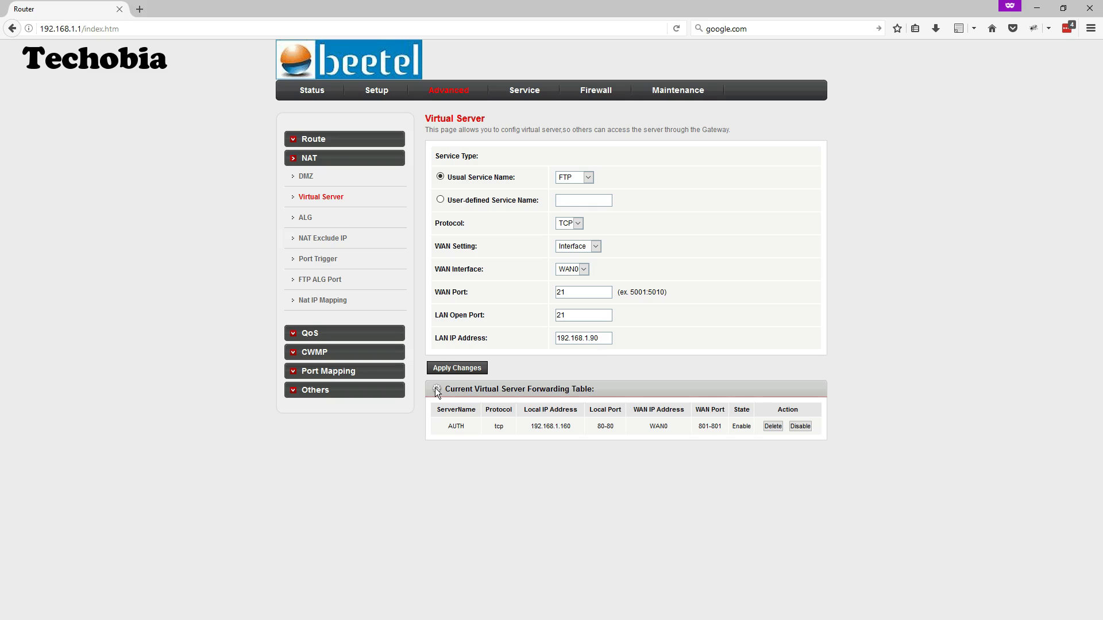
click(458, 372)
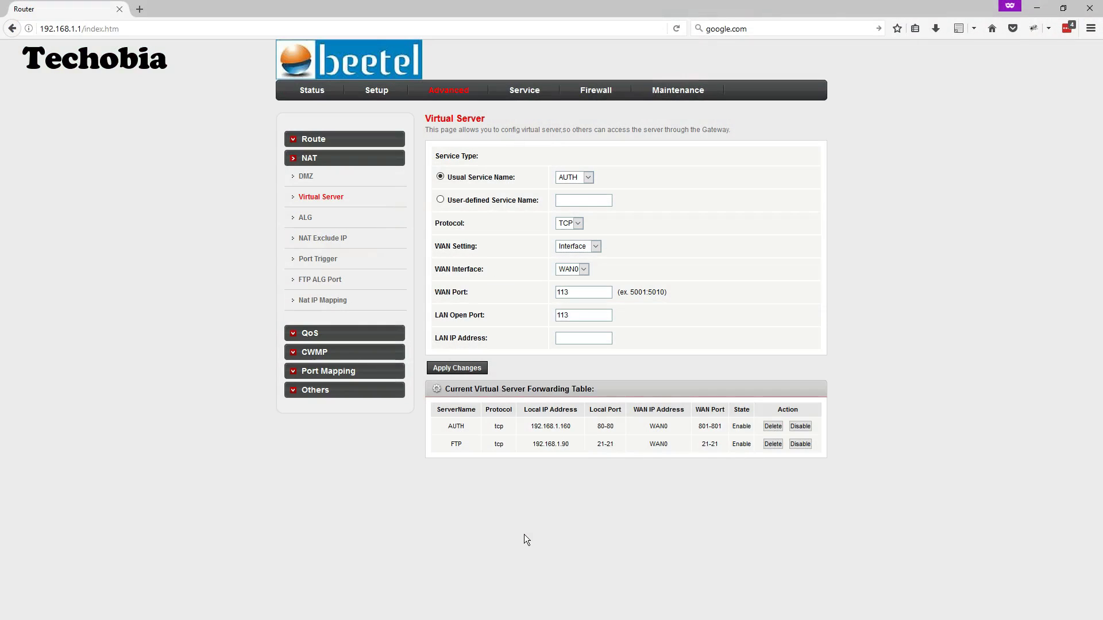
Open the DHCP Static IP Configuration page under Setup > LAN > DHCP
click(376, 90)
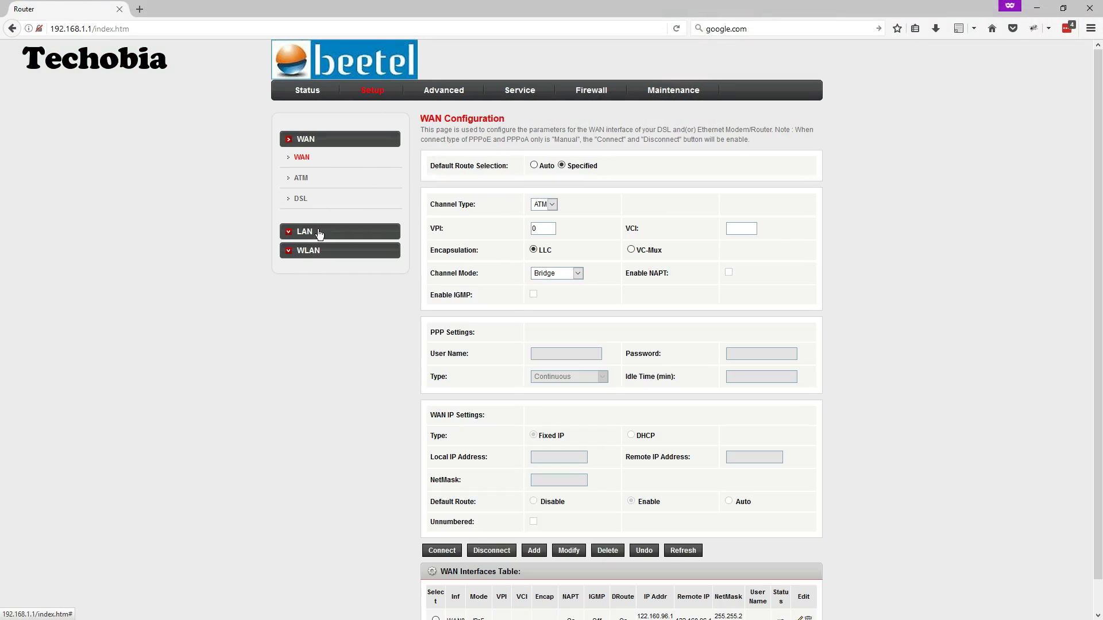
click(310, 234)
click(303, 218)
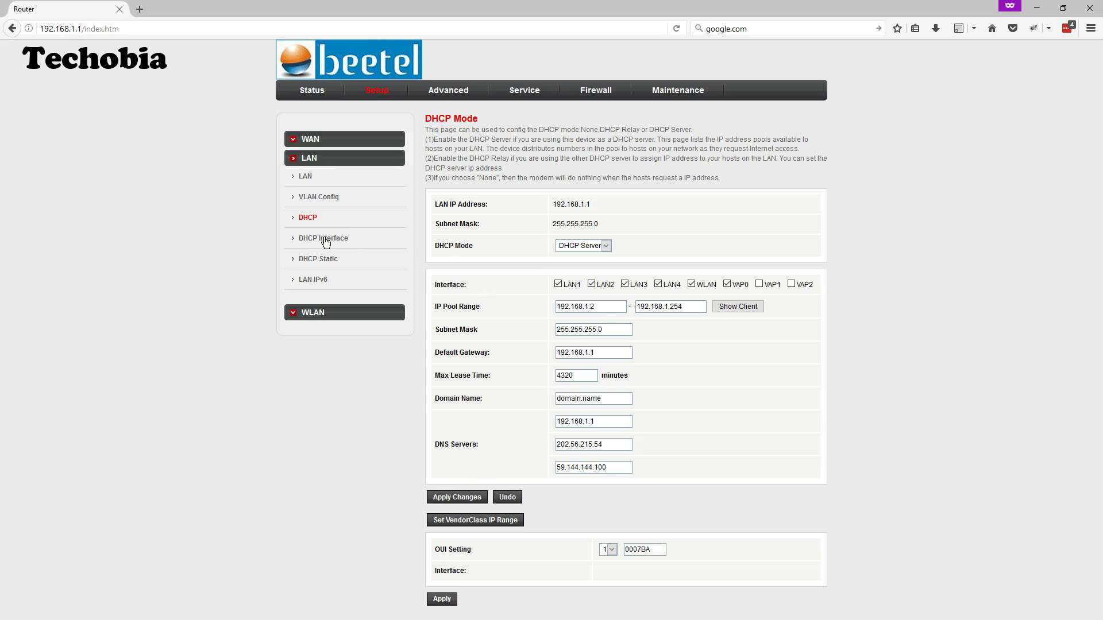
click(320, 260)
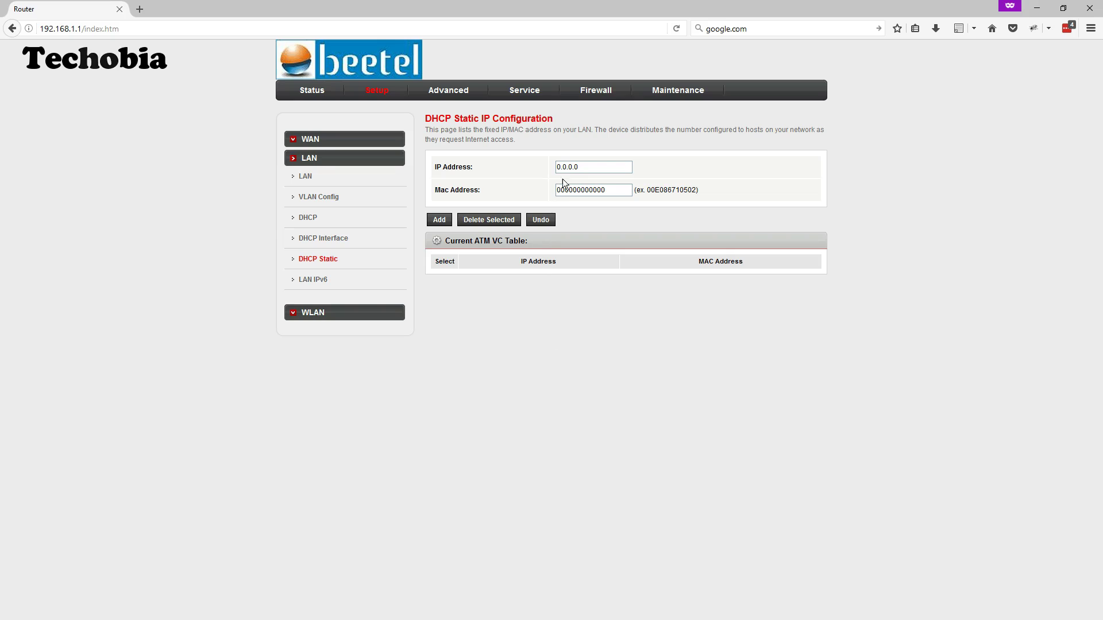
Clear the placeholder zeros from the MAC Address field, then bring up Windows Settings
drag(606, 191, 556, 190)
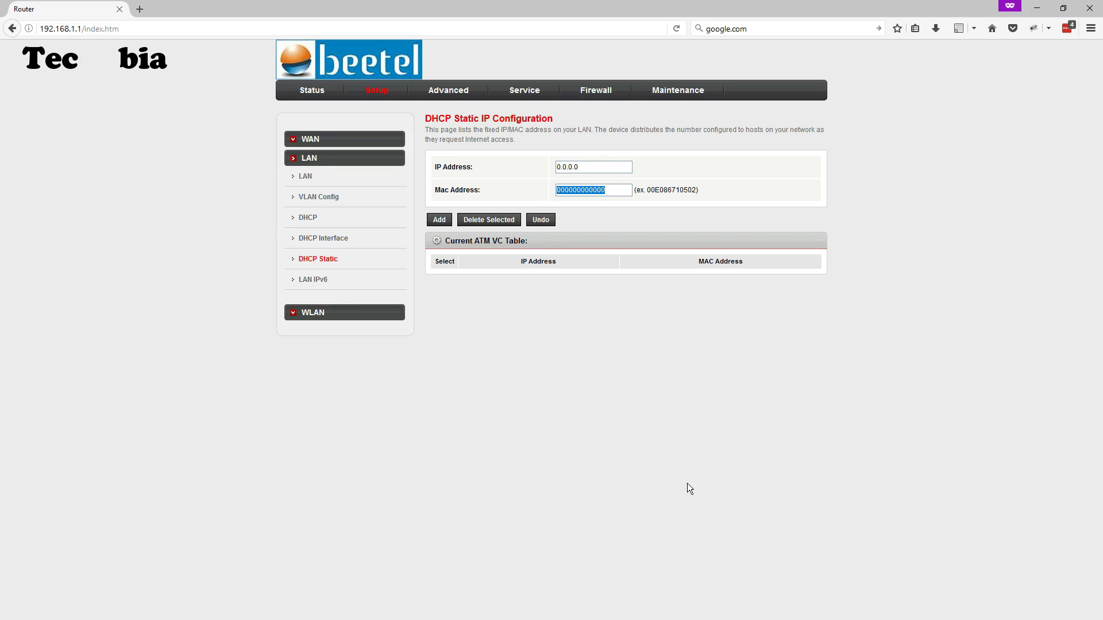
key(BackSpace)
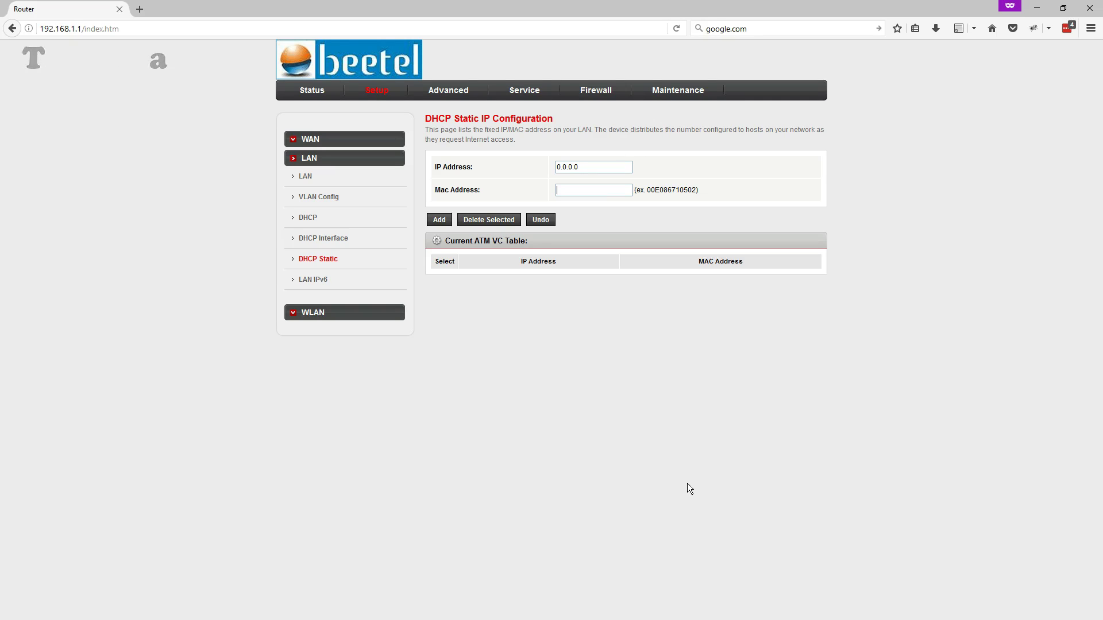
key(super+i)
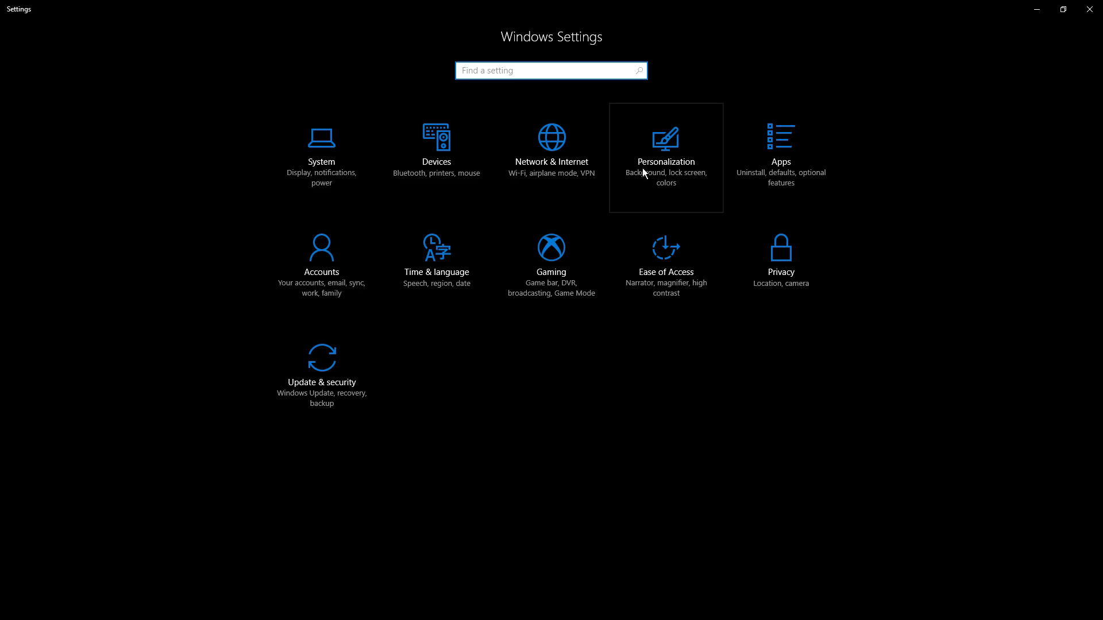
Check the Airtel_Zerotouch Wi-Fi connection's properties for the adapter's MAC address, then close Settings
click(565, 168)
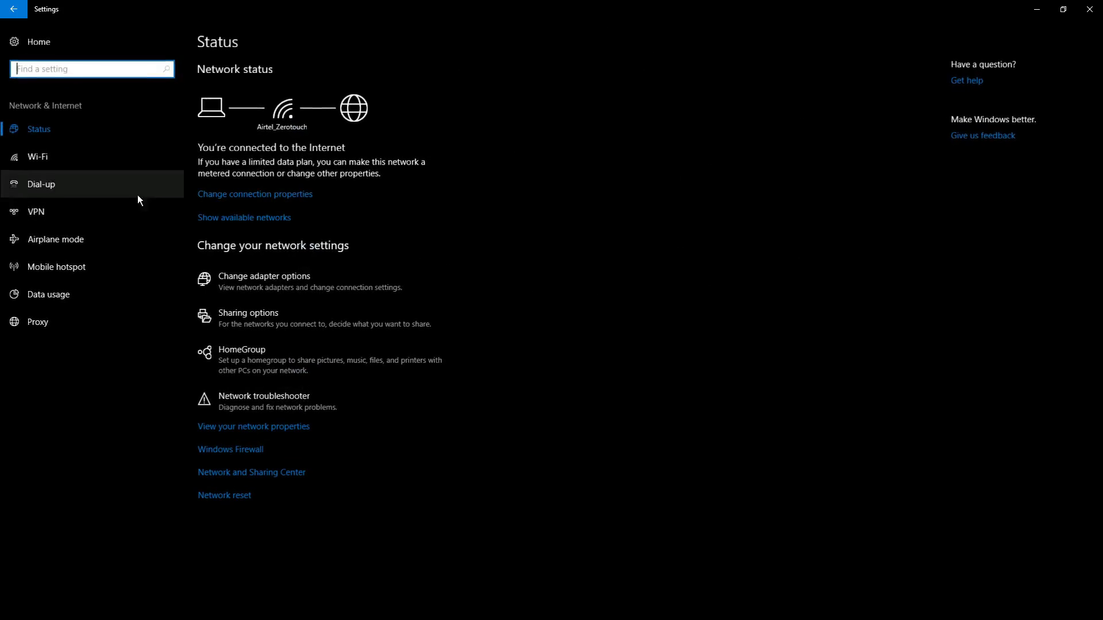
click(39, 154)
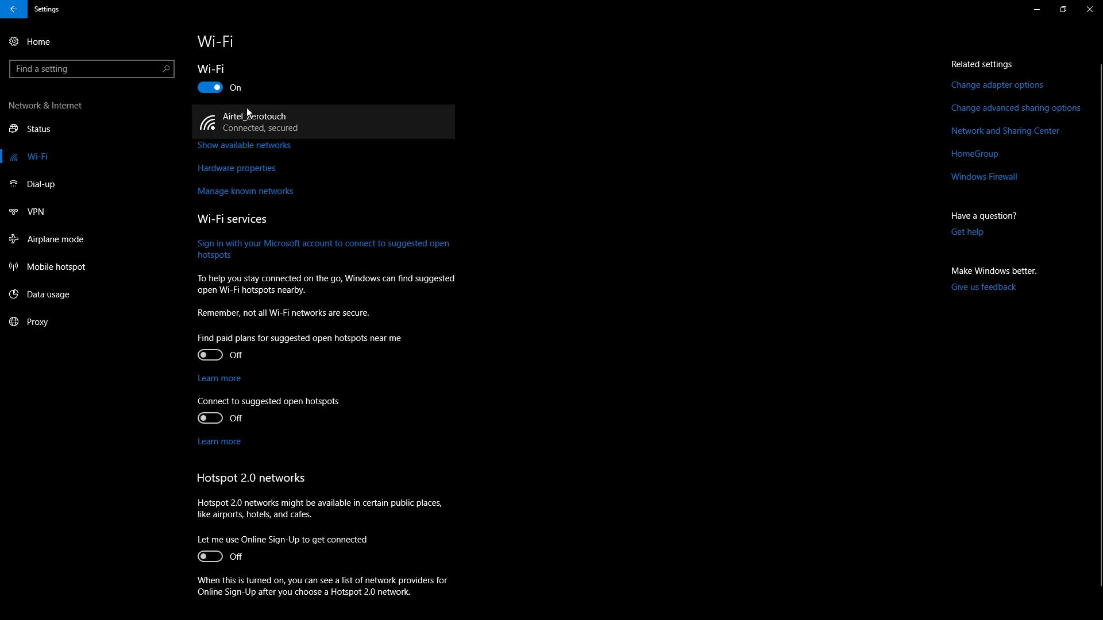
click(261, 126)
scroll(354, 452, down, 3)
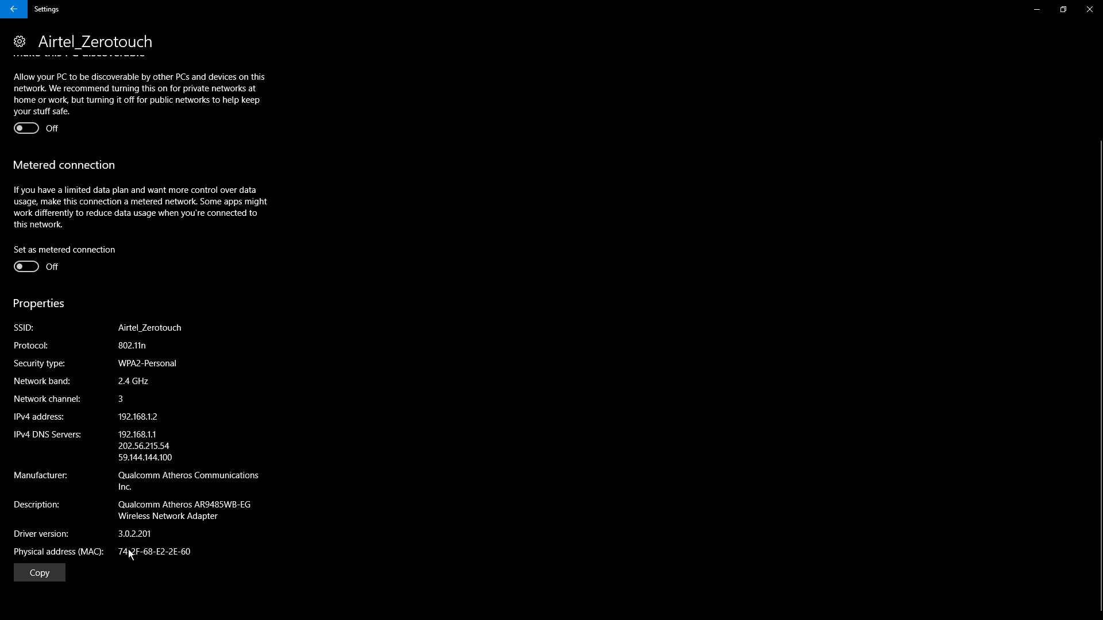
click(1089, 15)
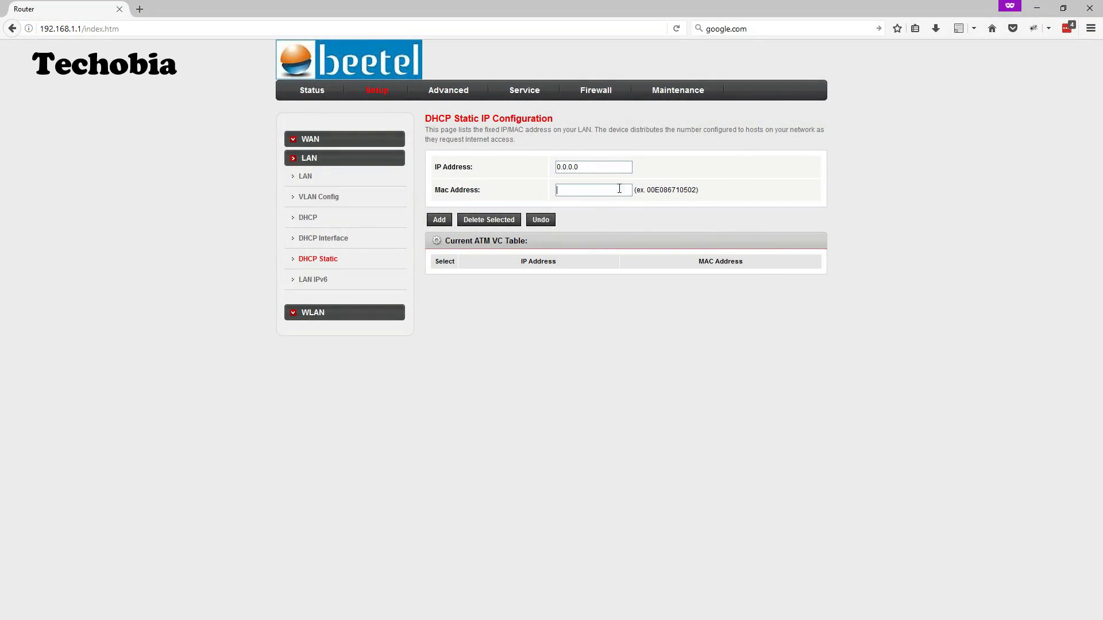
Add a DHCP static entry binding MAC 10BF480A7666 to IP 192.168.1.90
click(576, 195)
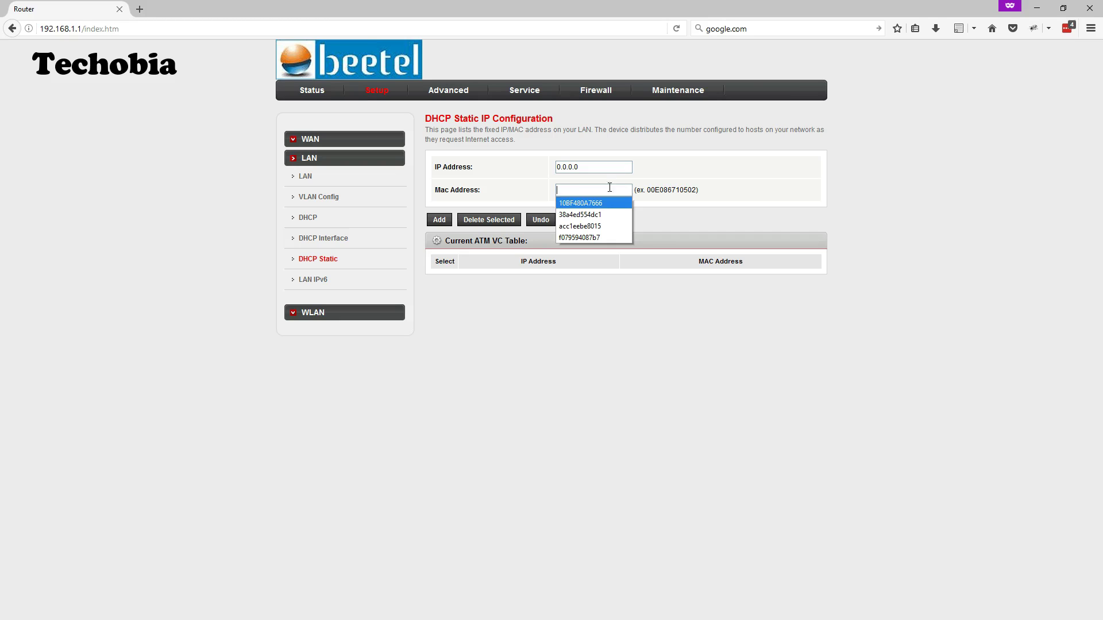
click(600, 202)
drag(594, 167, 520, 166)
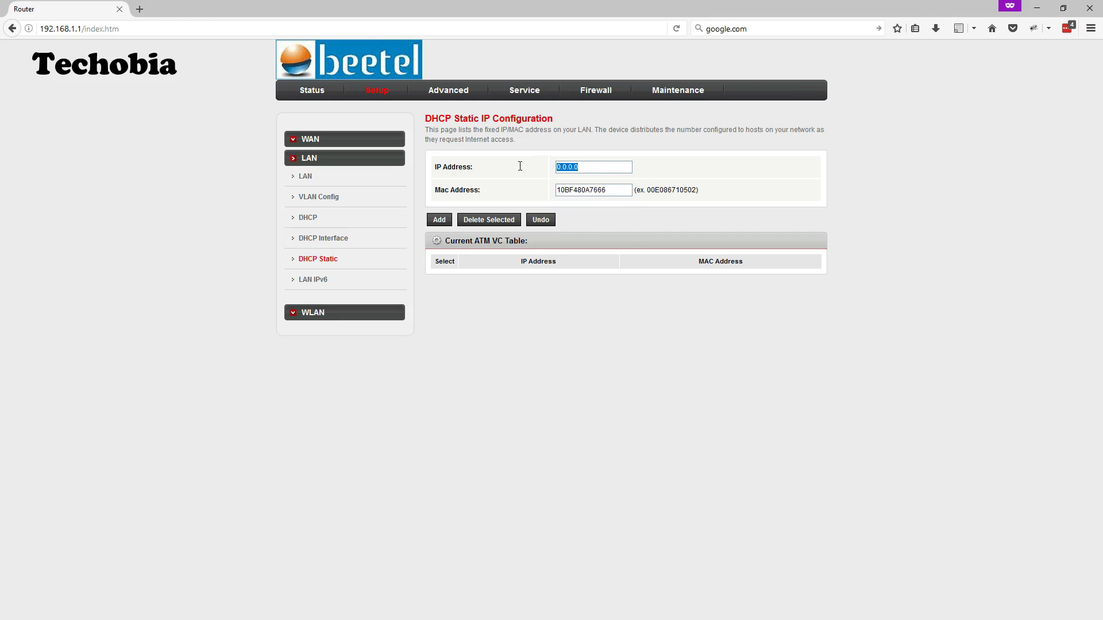
text(192.168)
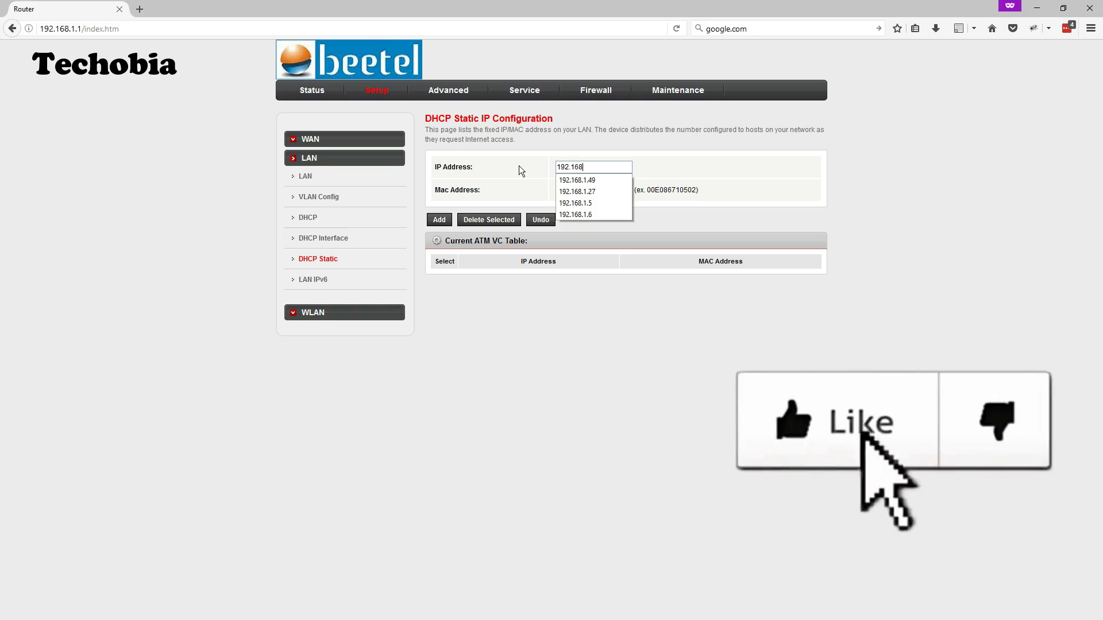
text(.1.90)
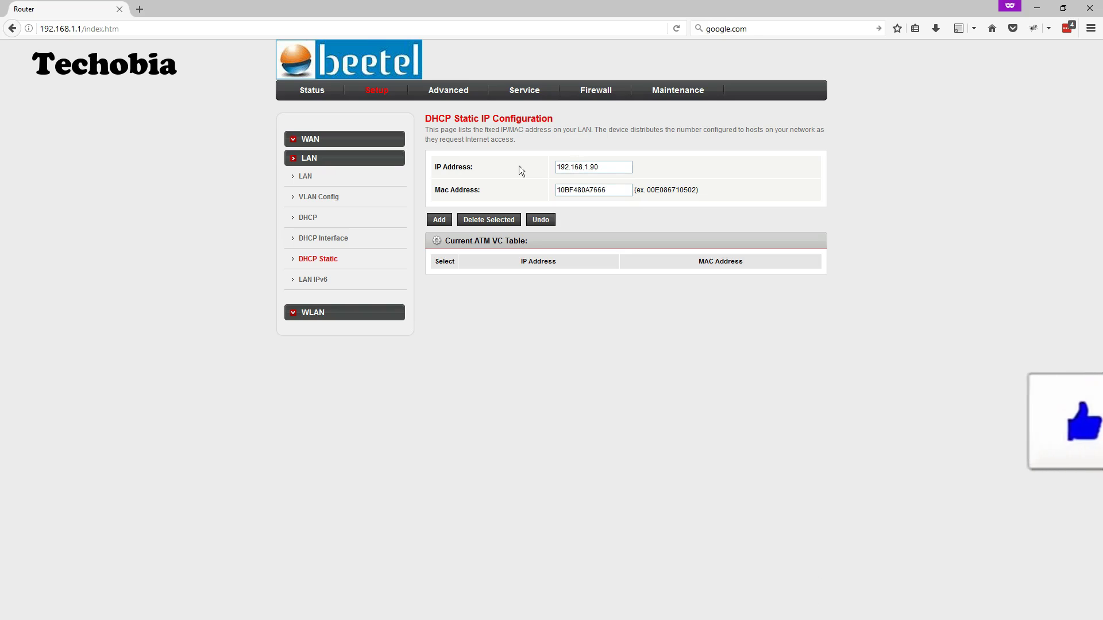
click(438, 219)
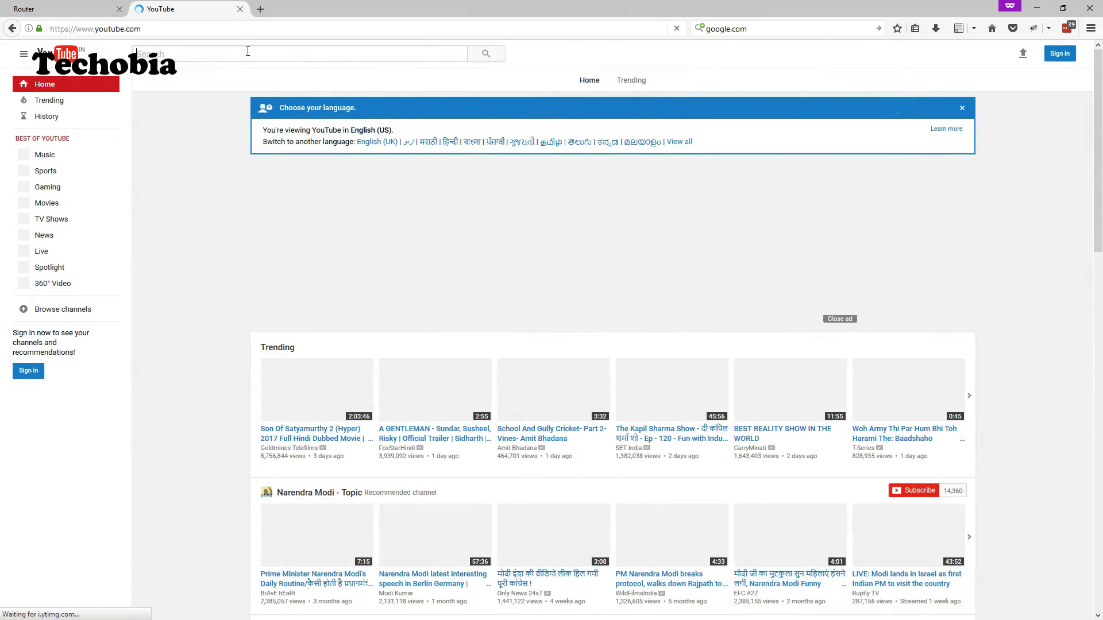
Search YouTube for 'airtel vdsl' and scroll down through the roughly 1,470 video results
click(248, 51)
text(airtel vdsl)
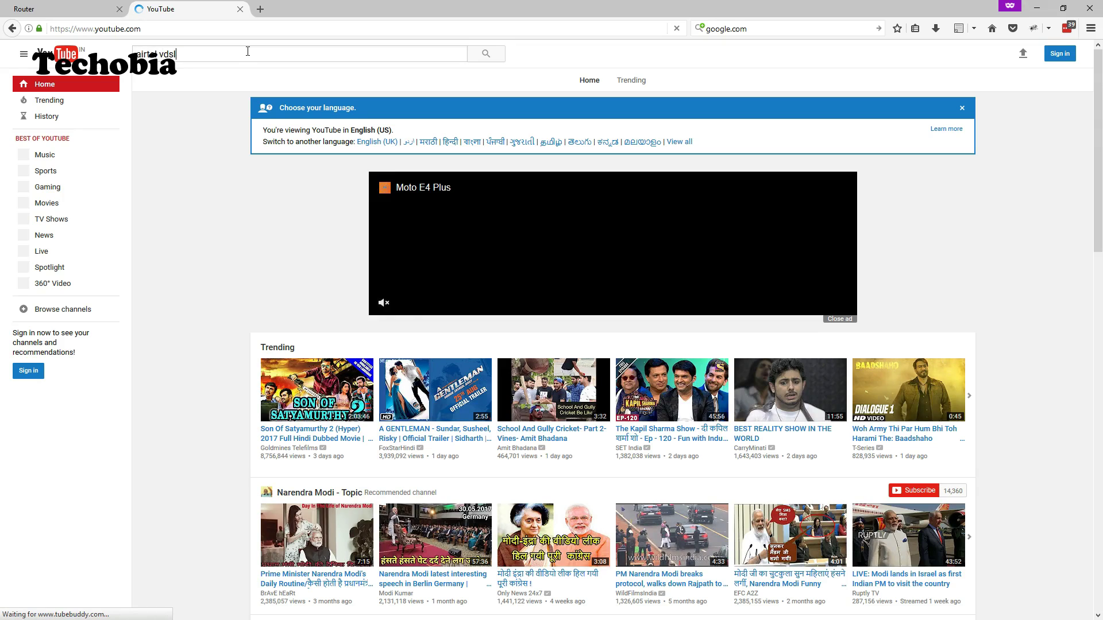
key(Return)
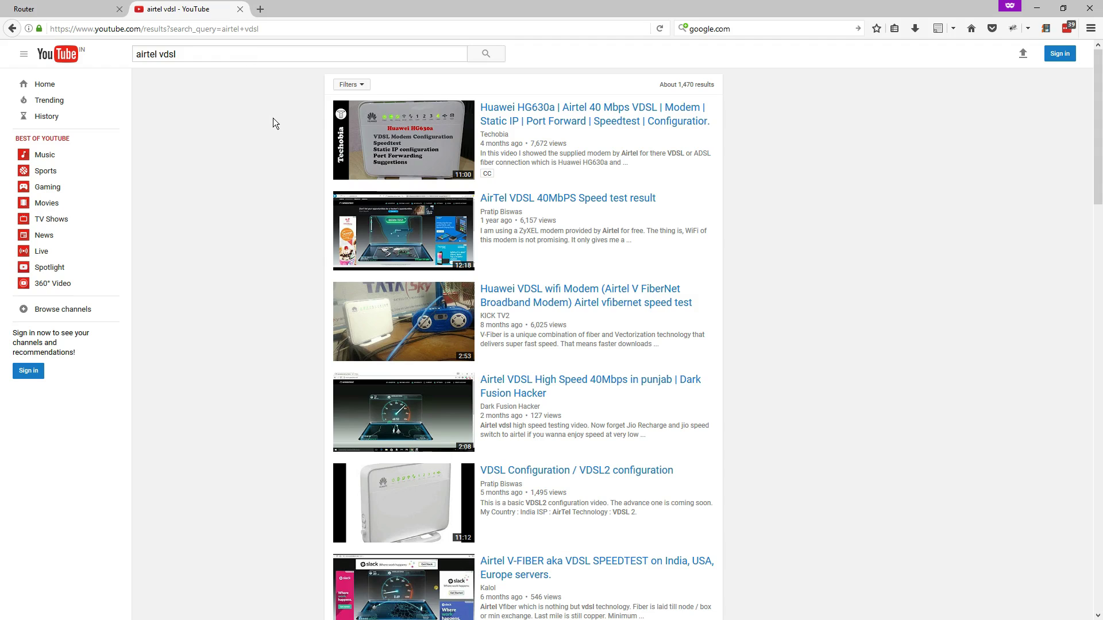
scroll(350, 176, down, 2)
scroll(541, 411, down, 8)
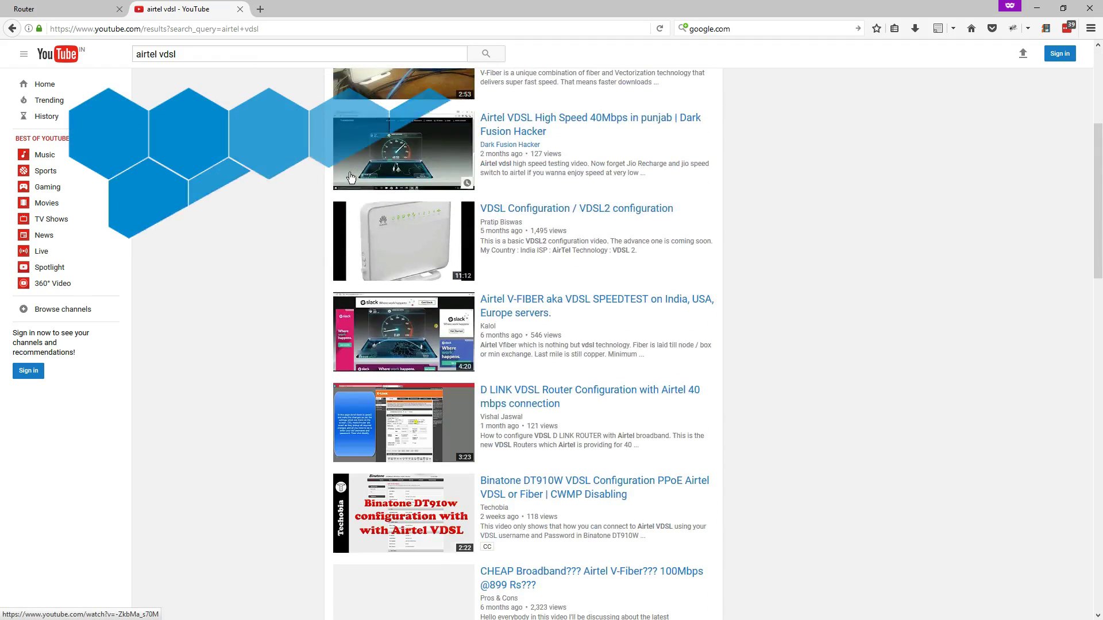
scroll(540, 411, down, 2)
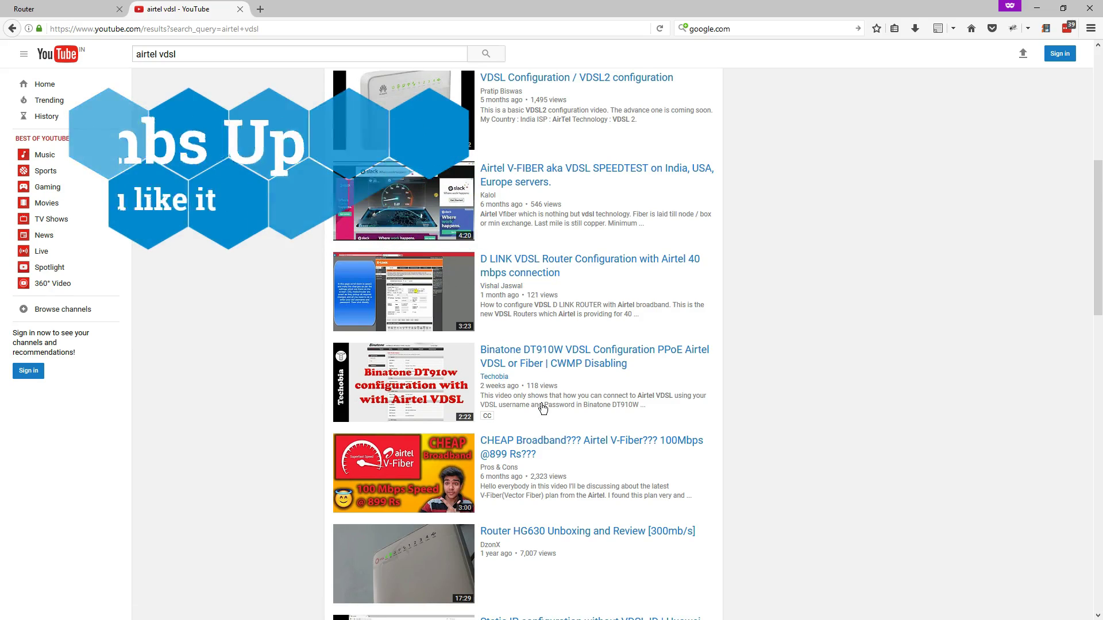
scroll(542, 406, down, 4)
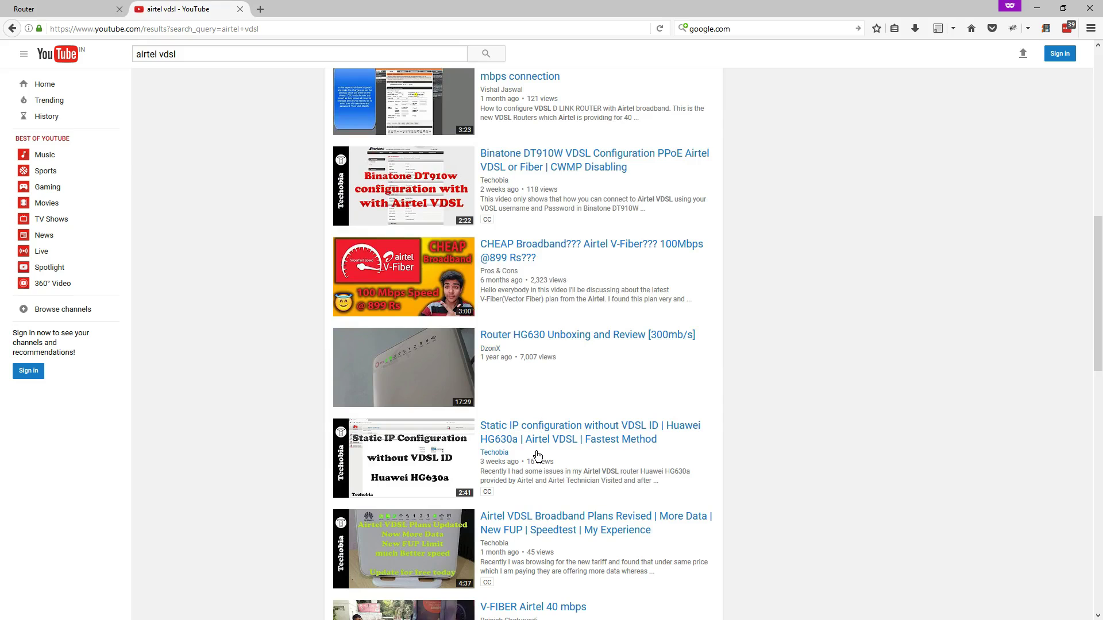
scroll(537, 455, down, 3)
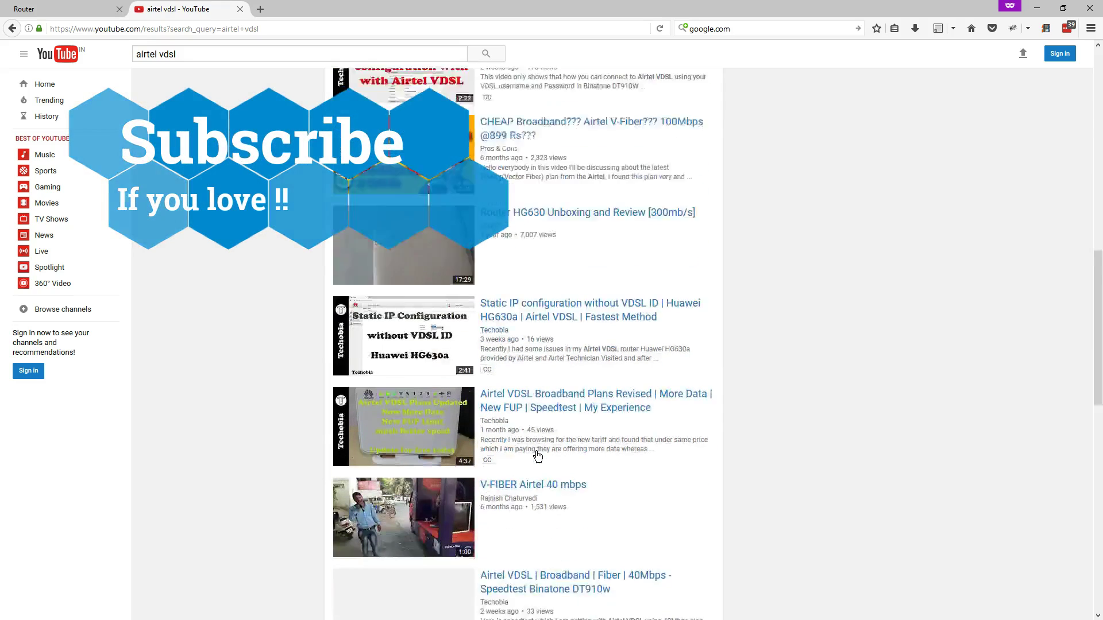
scroll(531, 360, down, 4)
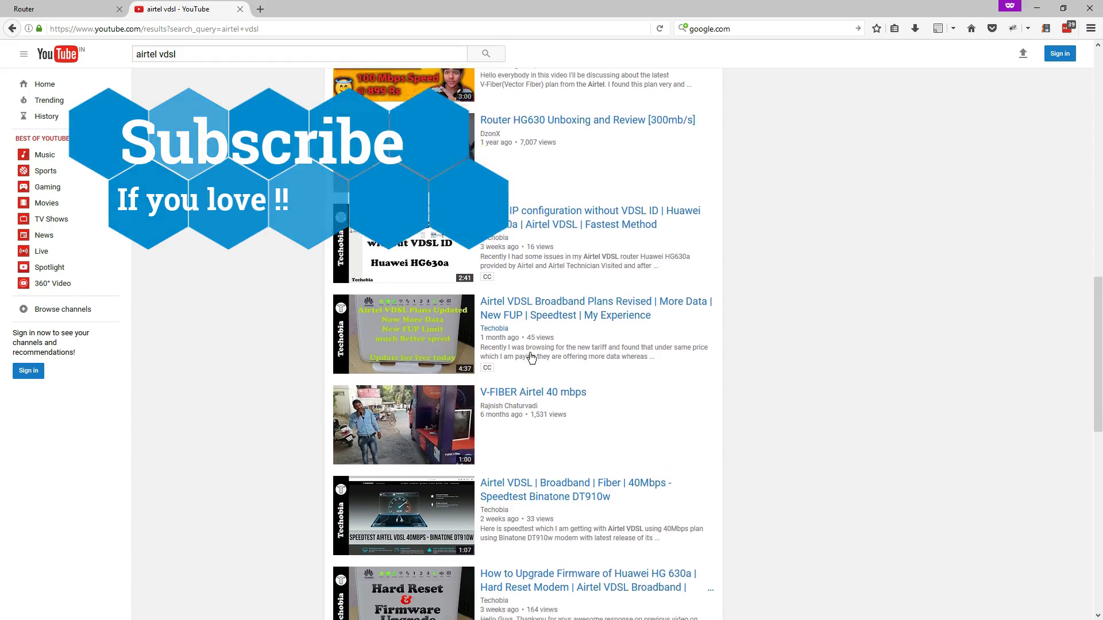